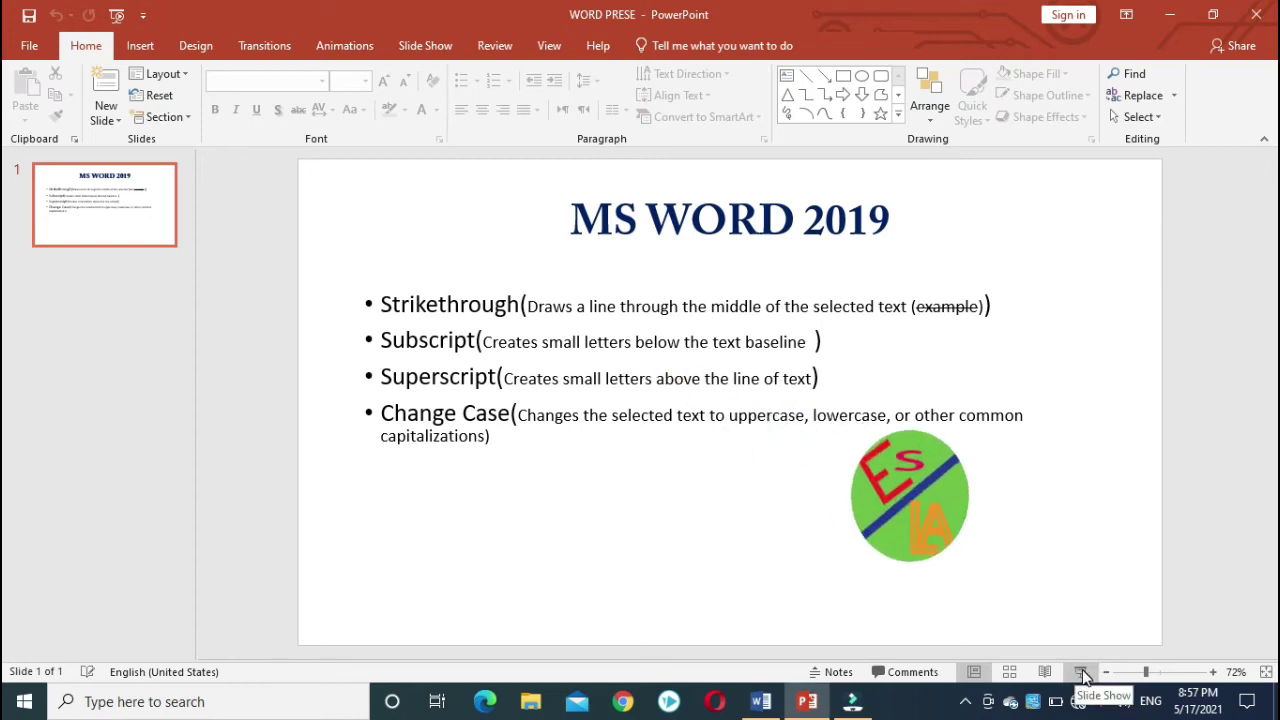
Start the slide show of the MS WORD 2019 formatting slide.
left_click(1080, 673)
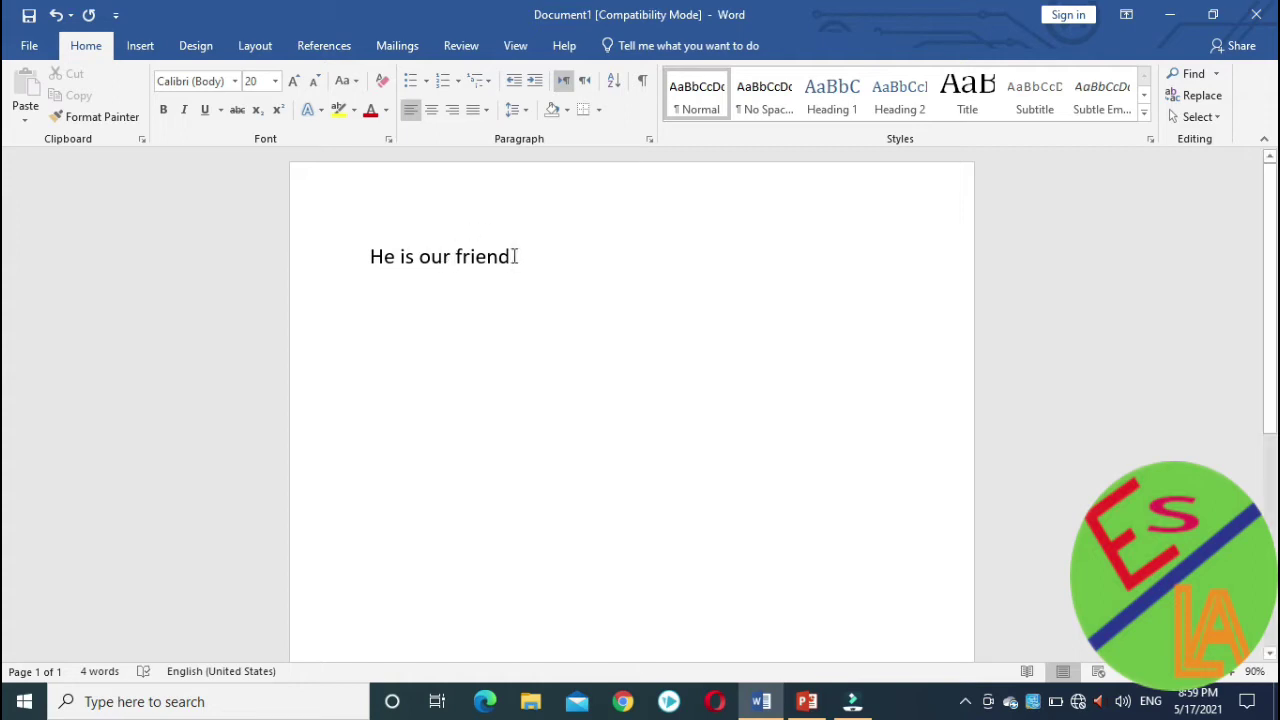
Strike through 'friend' in 'He is our friend', toggling it off and back on.
left_click_drag(512, 257, 455, 253)
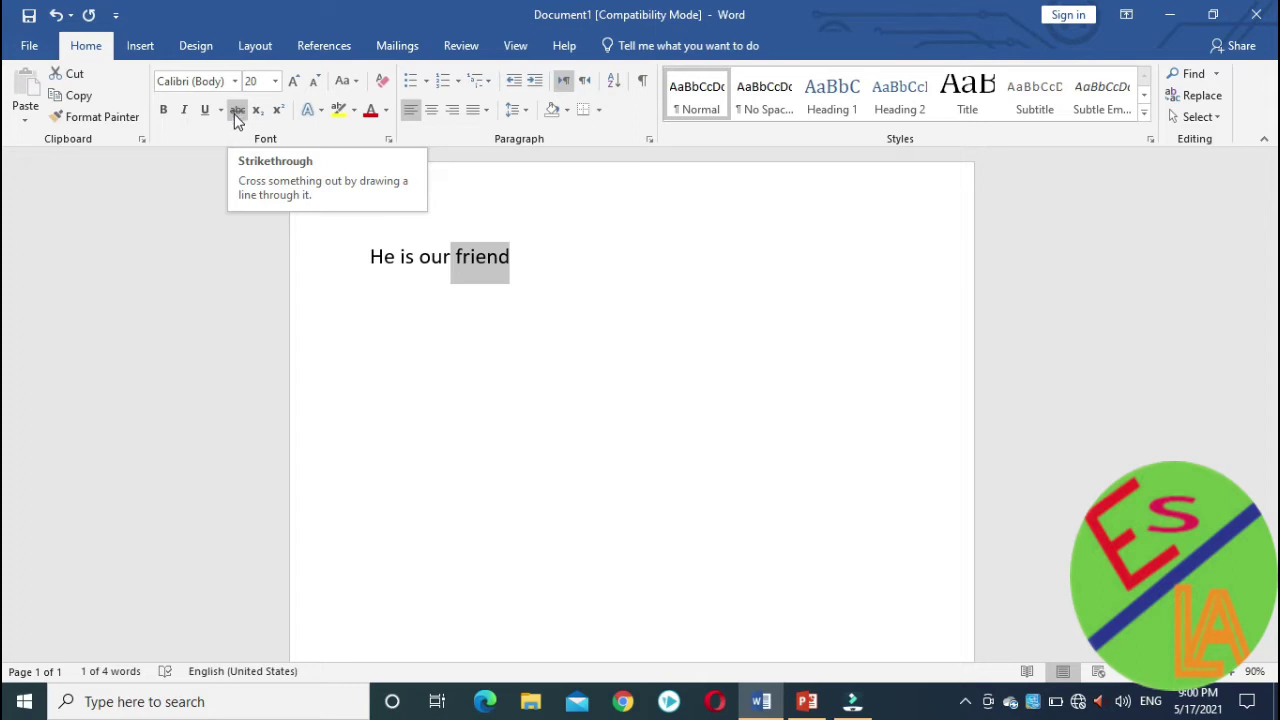
left_click(235, 114)
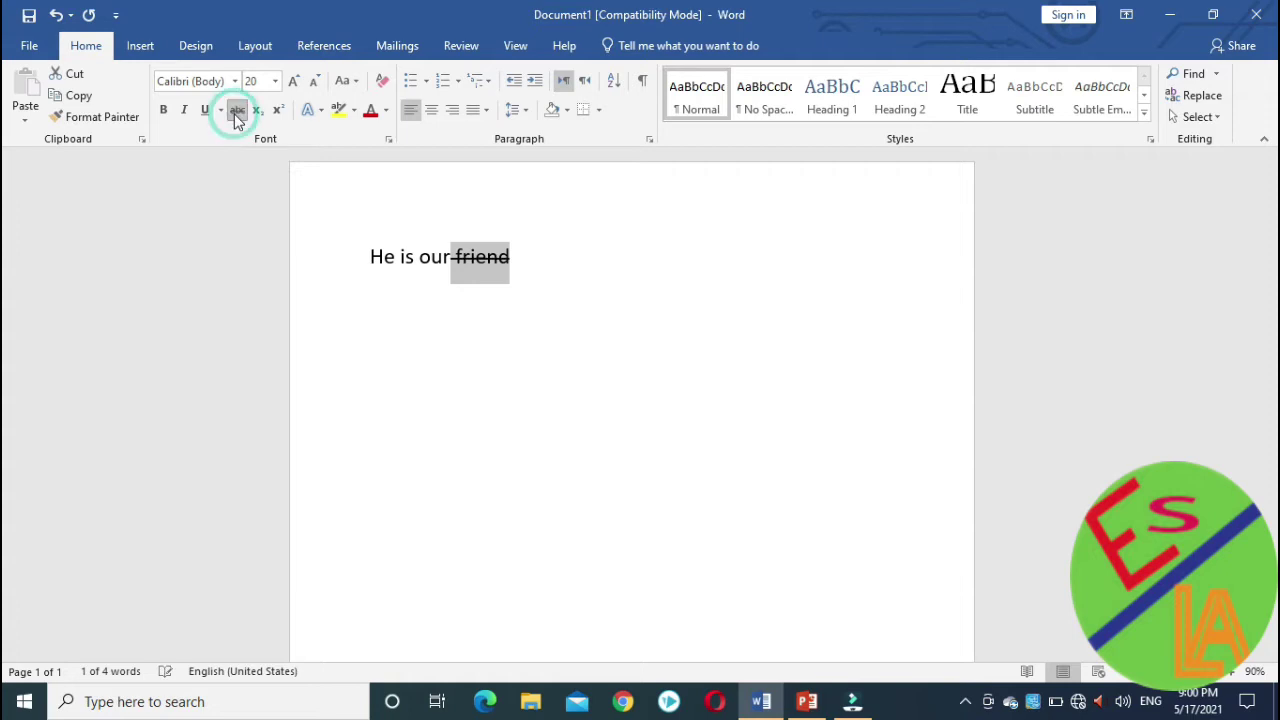
left_click(400, 258)
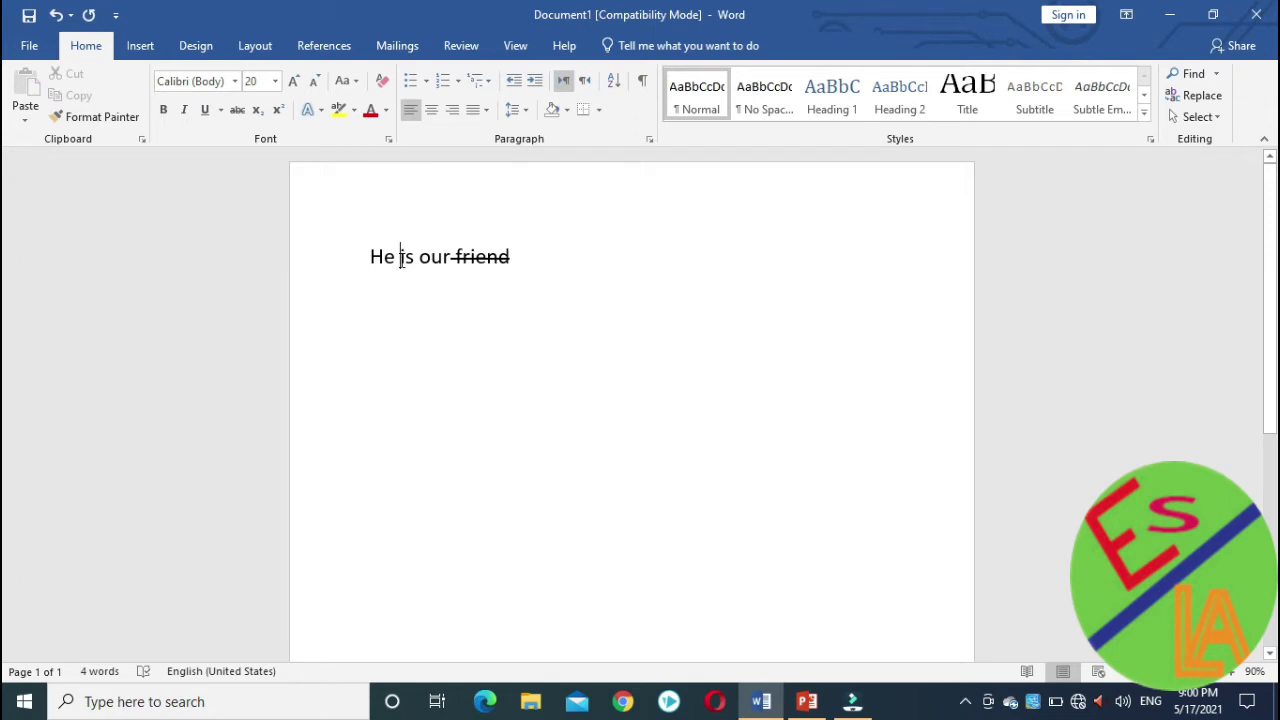
left_click_drag(516, 256, 451, 256)
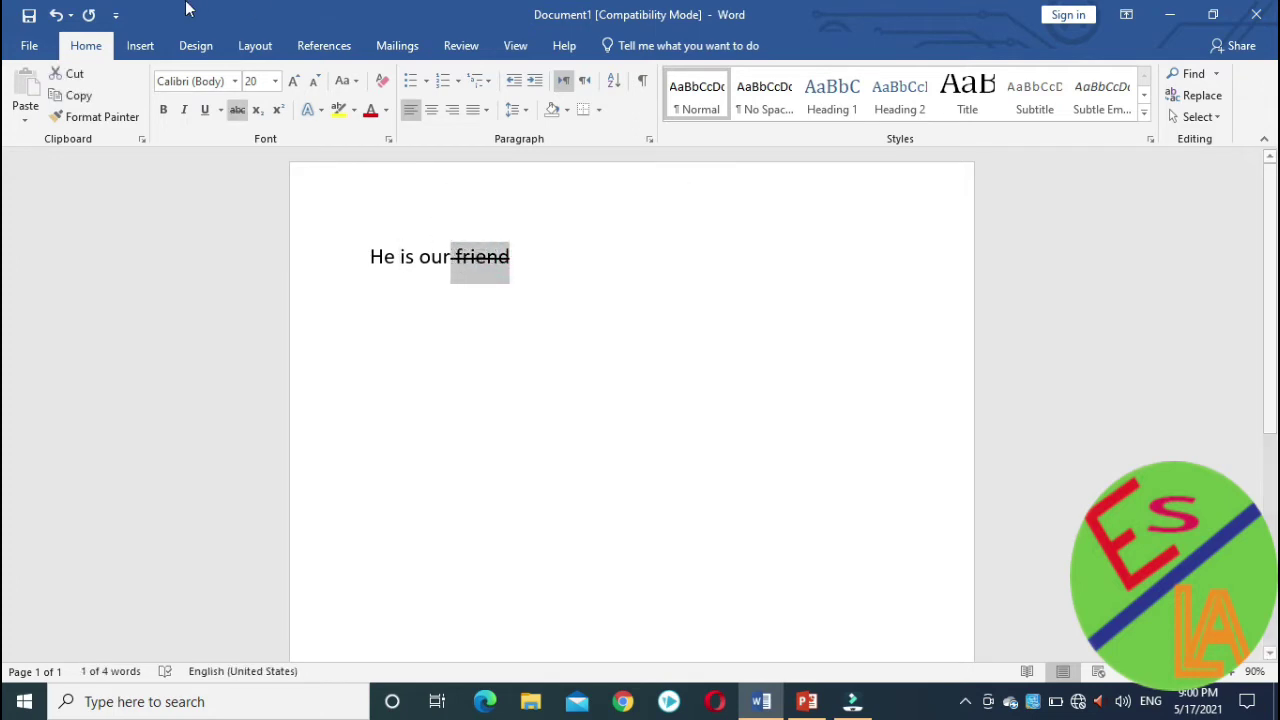
left_click(238, 111)
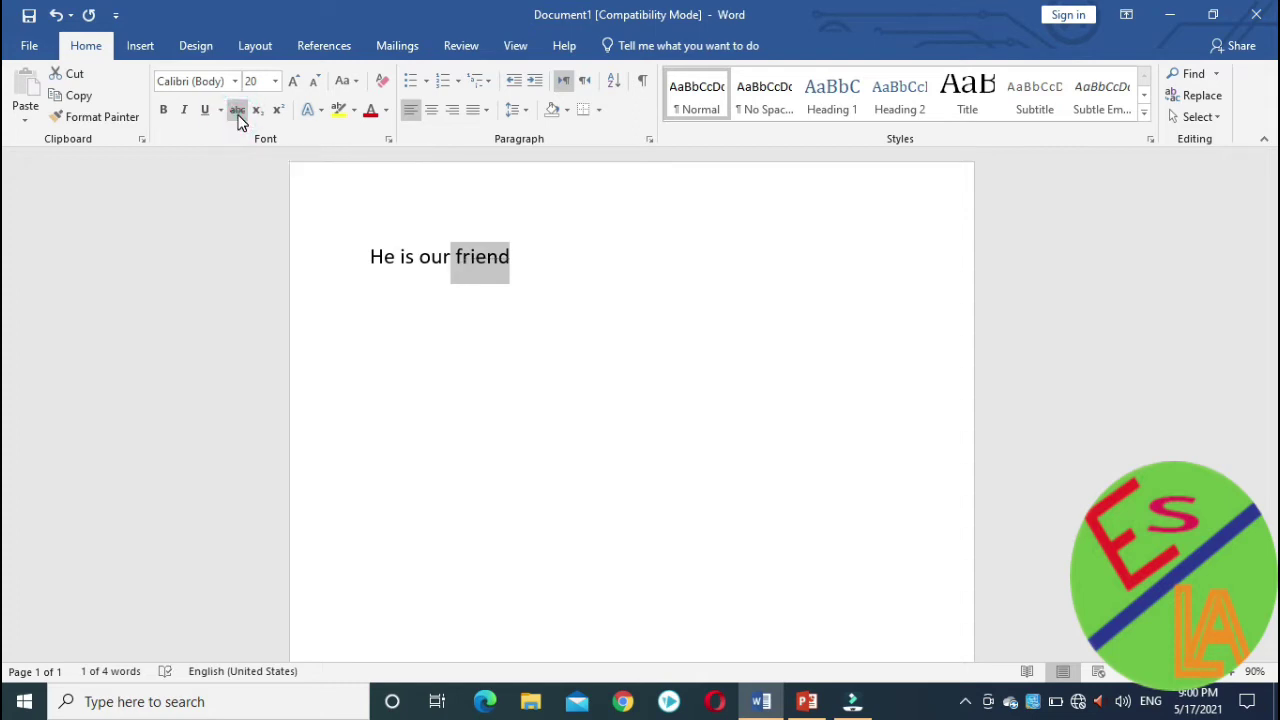
left_click(236, 111)
left_click(422, 256)
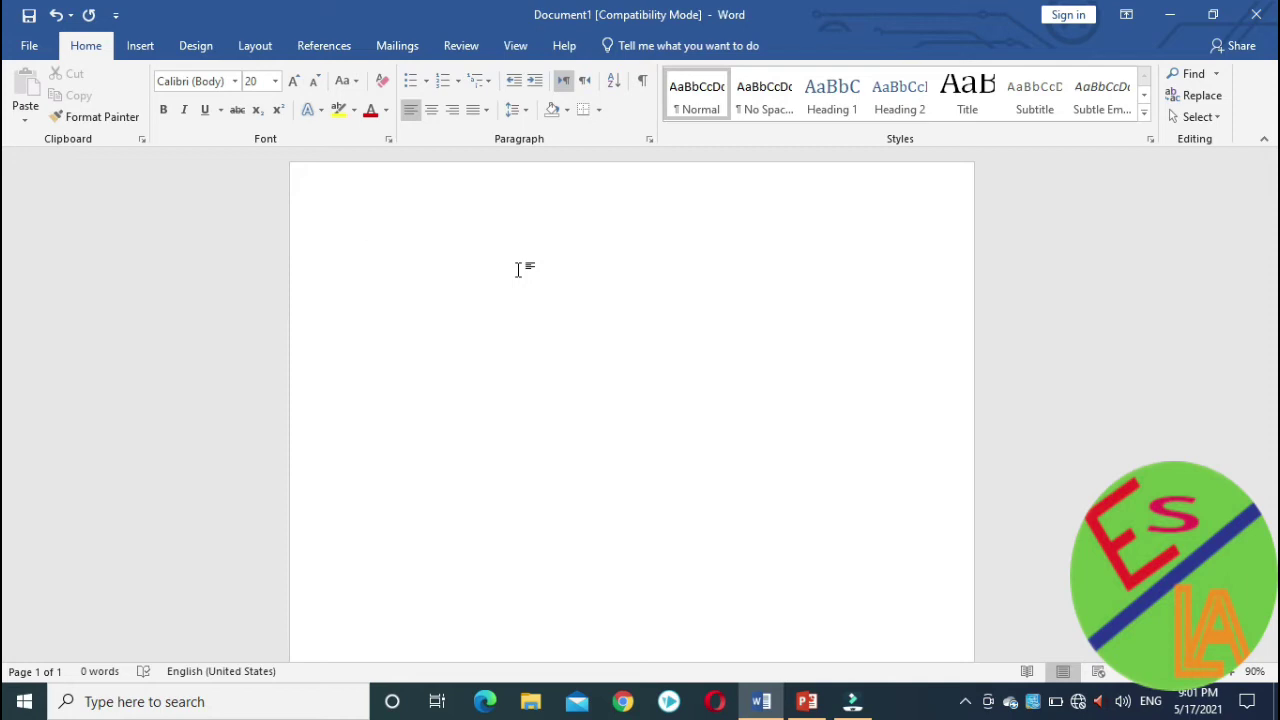
Type Cacl2 and lower its 2 as a subscript.
type("cacl2")
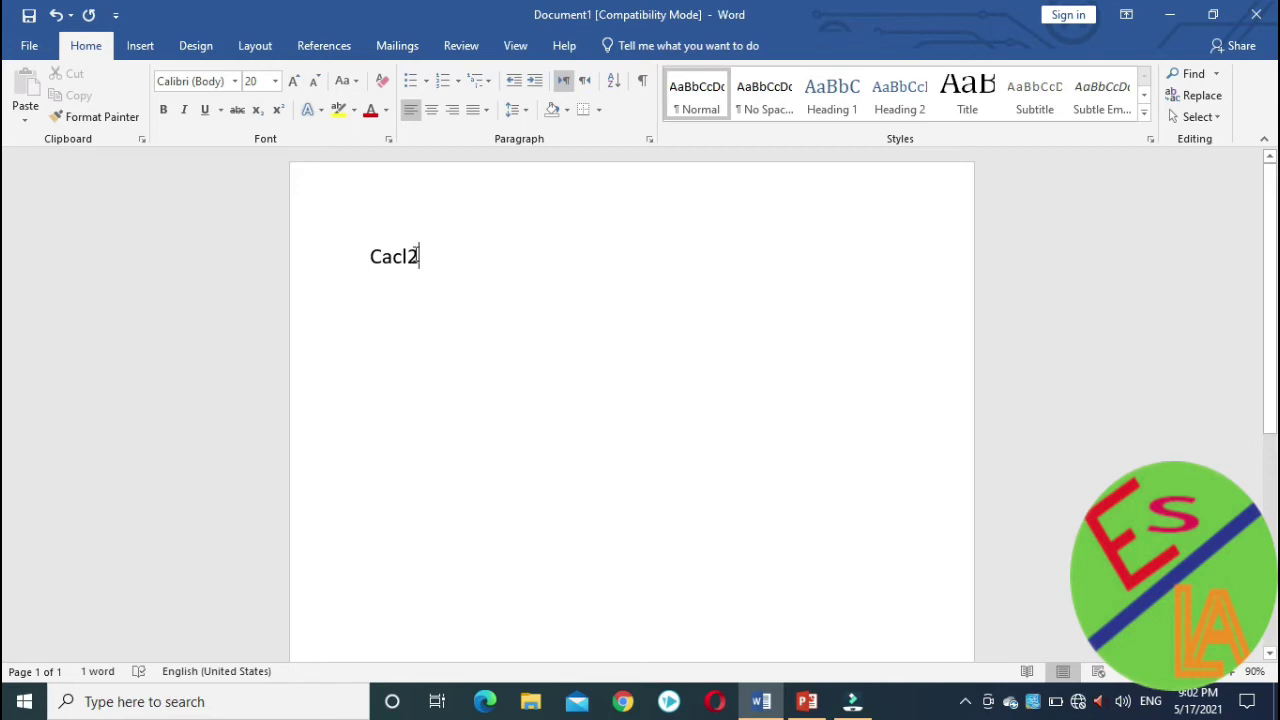
left_click_drag(418, 256, 407, 256)
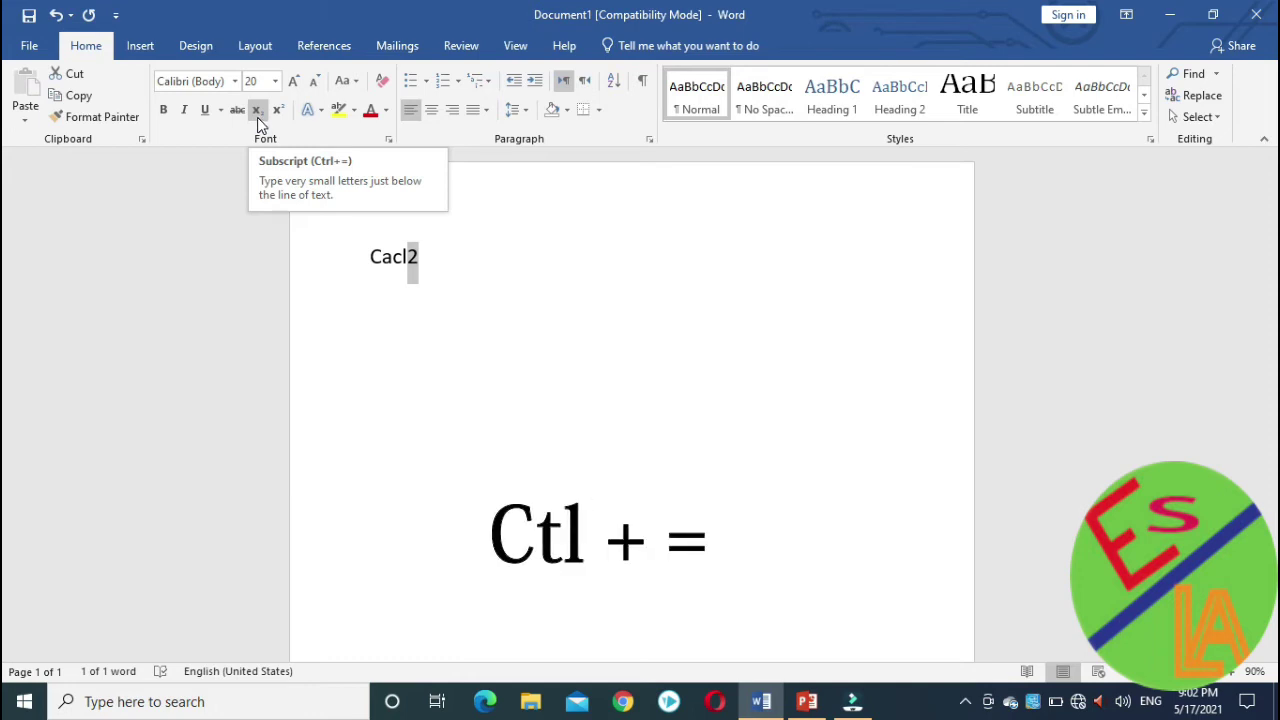
left_click(257, 117)
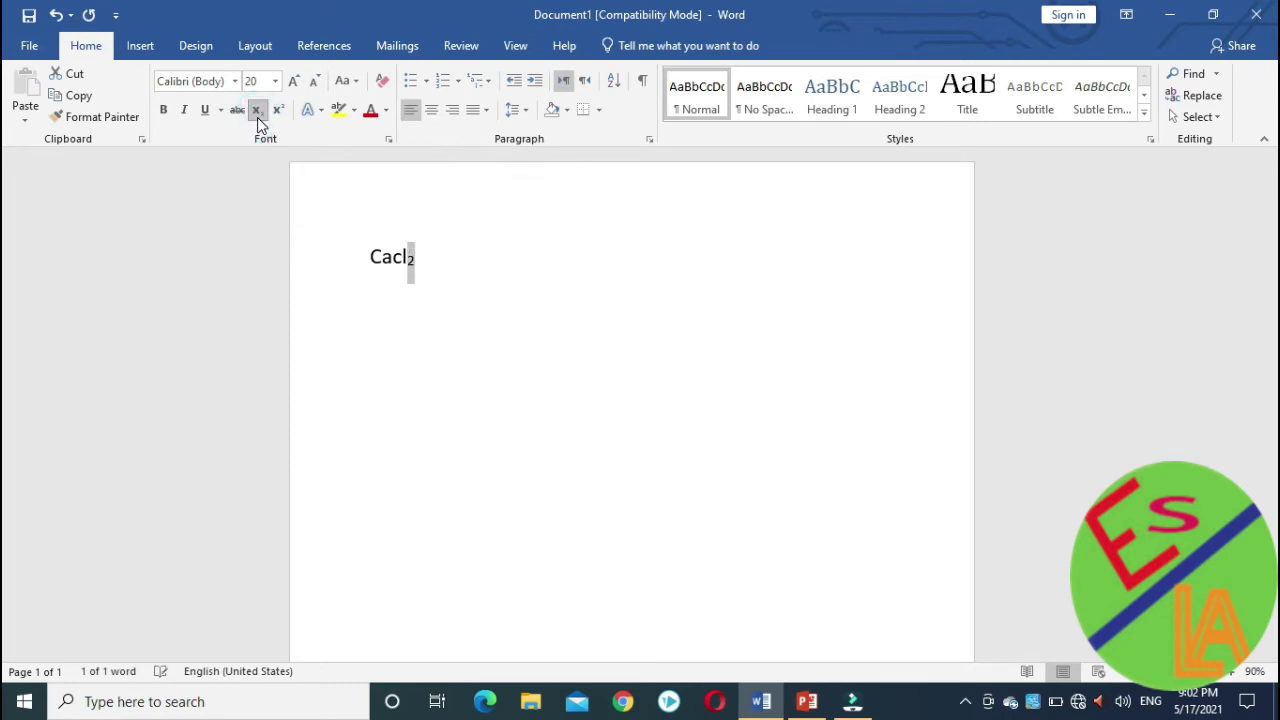
left_click(439, 241)
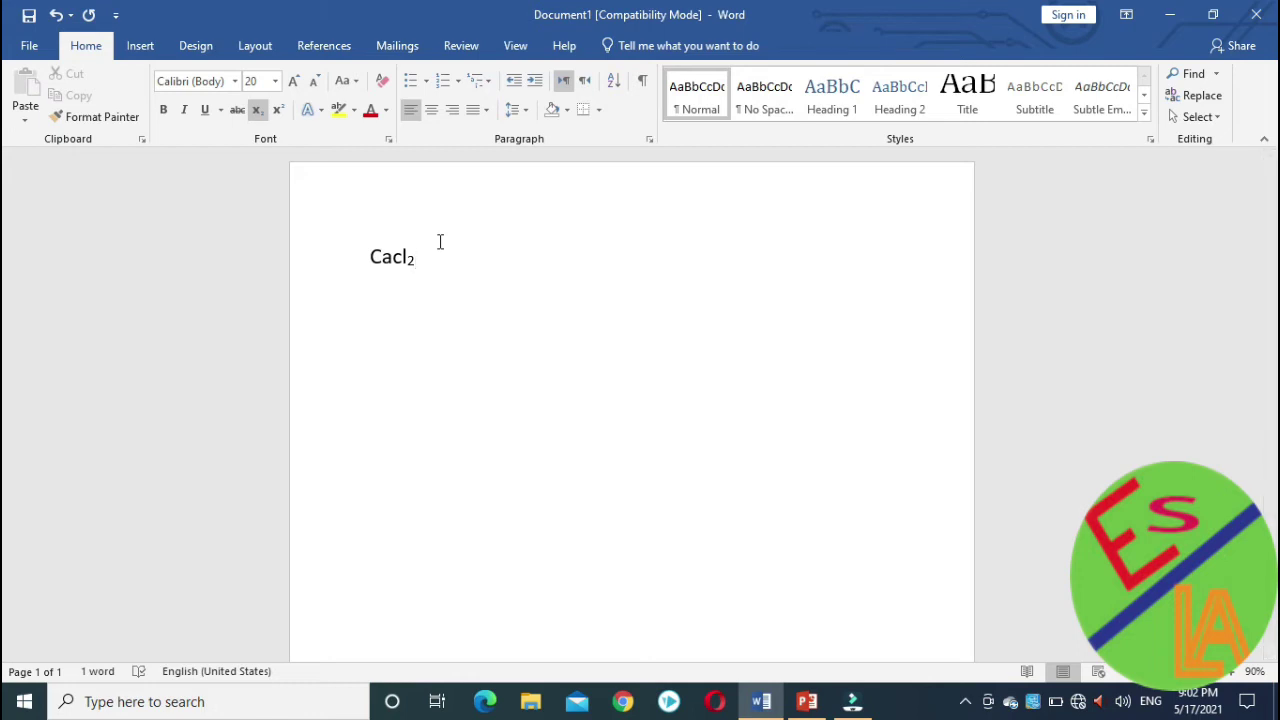
key("alt+Tab")
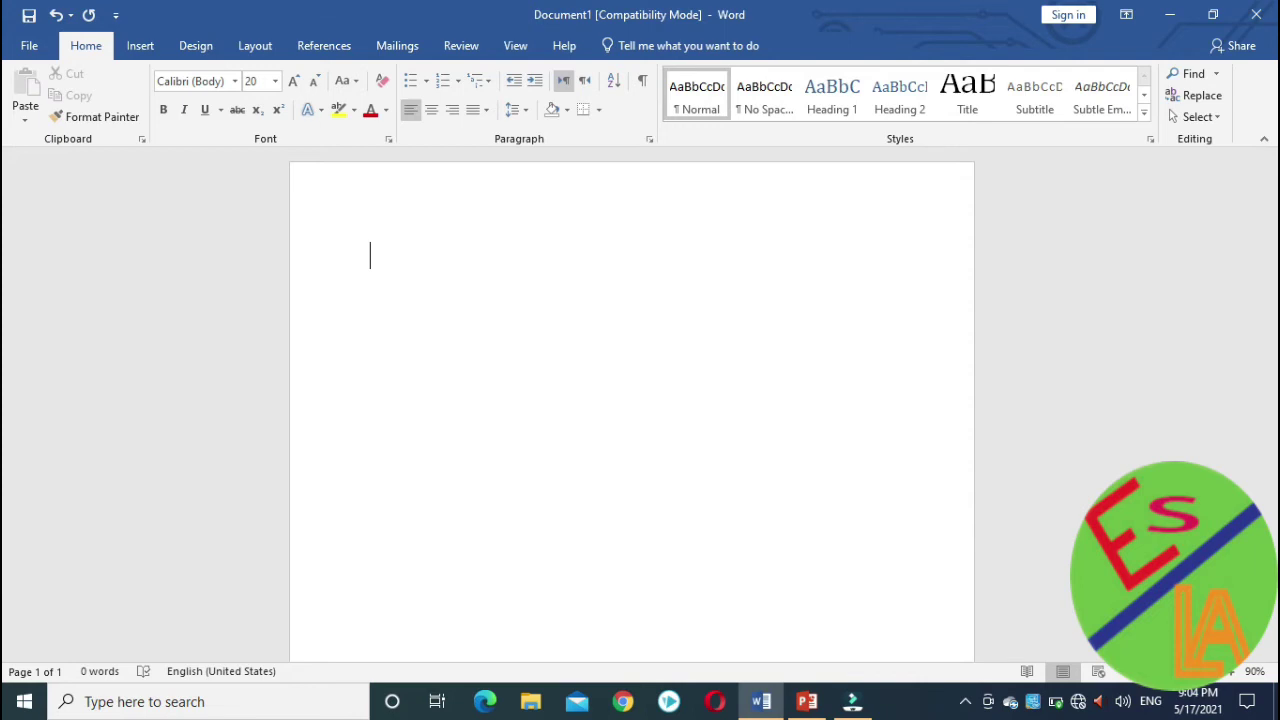
Type X3+x2+x and raise both the 3 and the 2 as superscripts.
type("X3+x2+x")
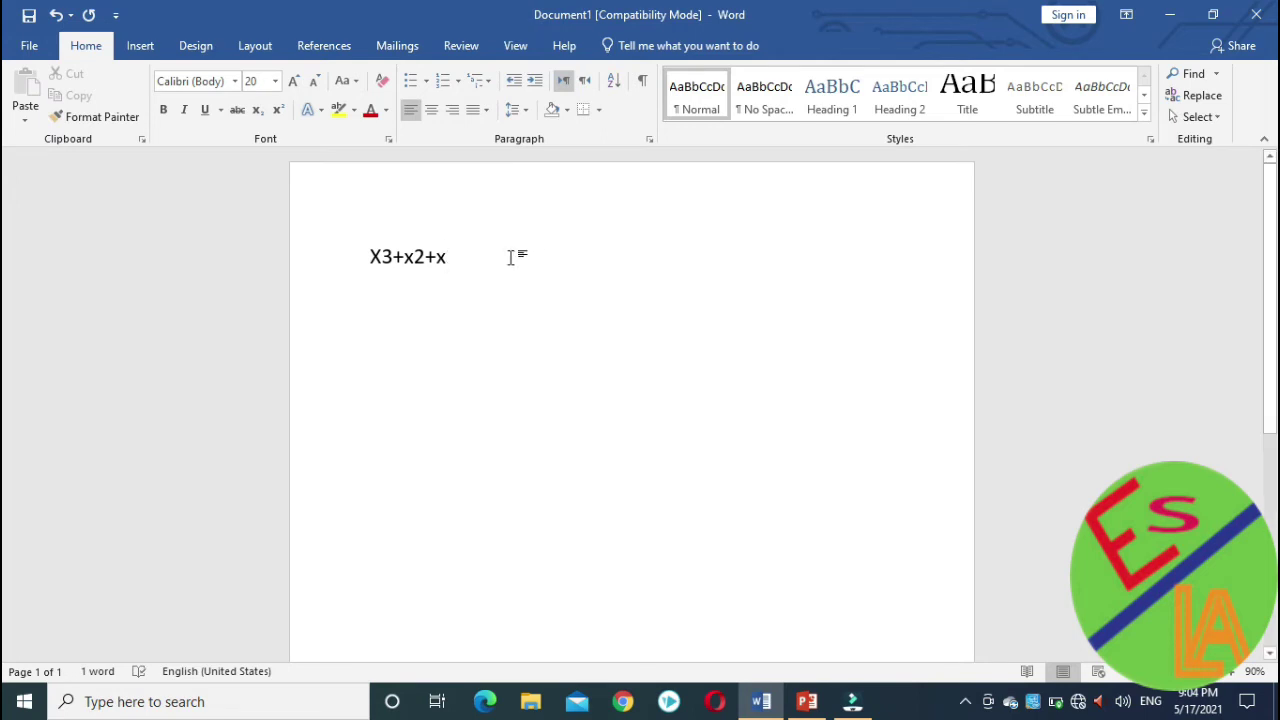
left_click(392, 250)
left_click_drag(392, 250, 381, 256)
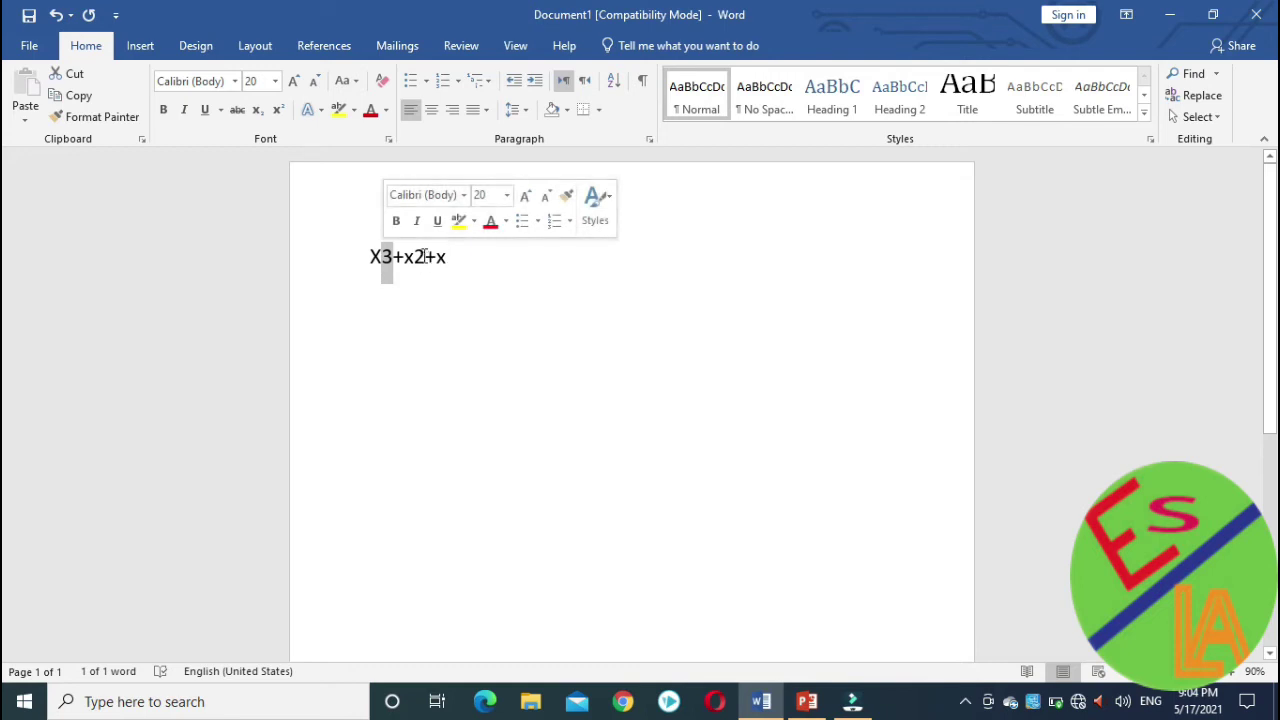
left_click(425, 256)
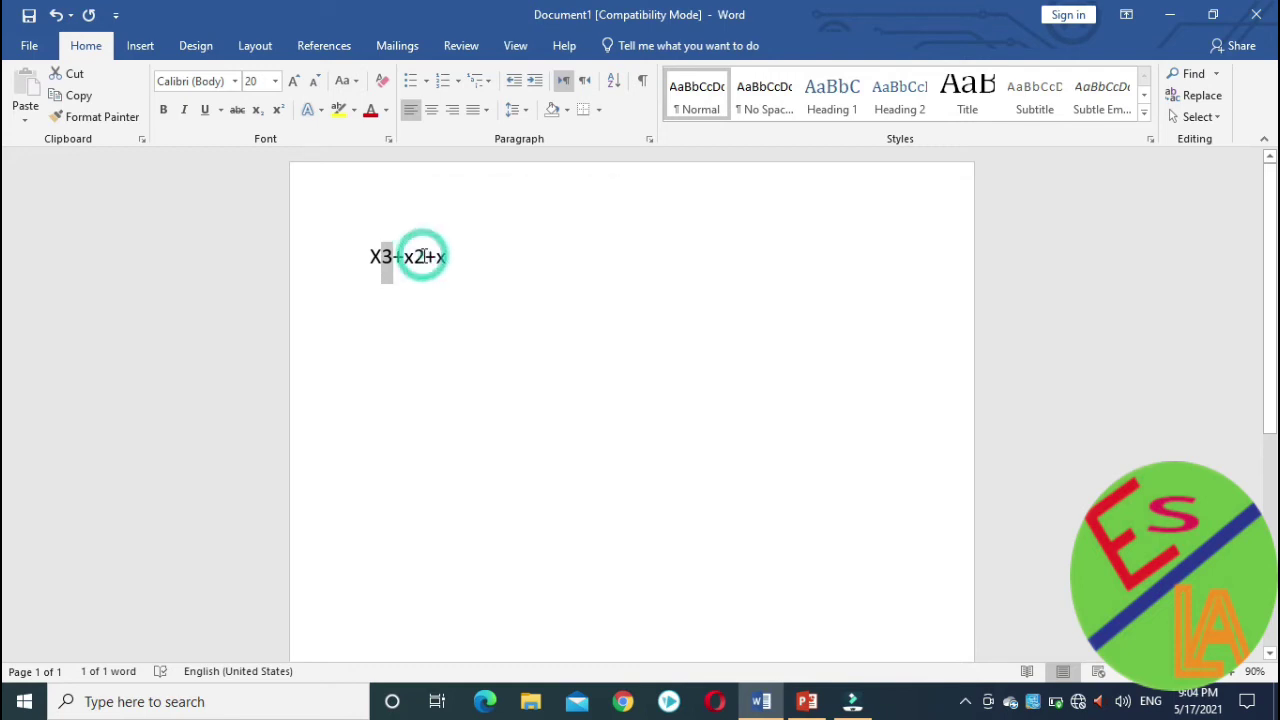
left_click_drag(425, 256, 414, 258)
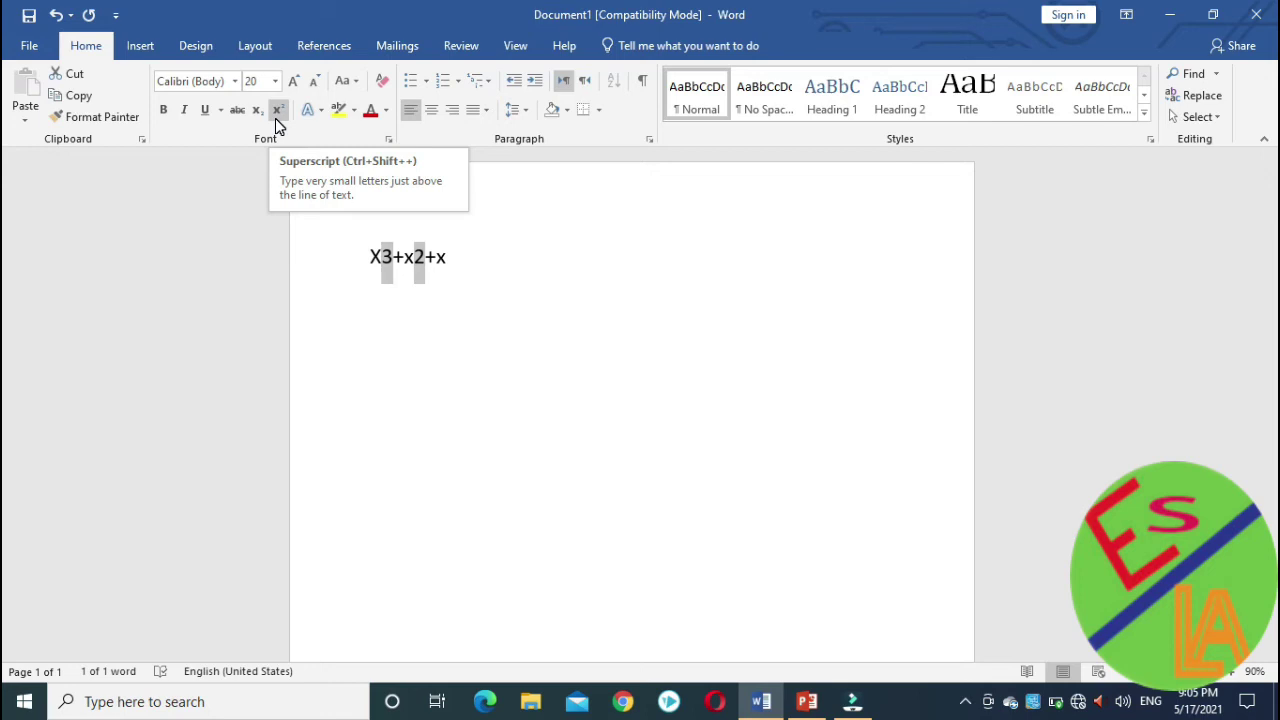
left_click(277, 110)
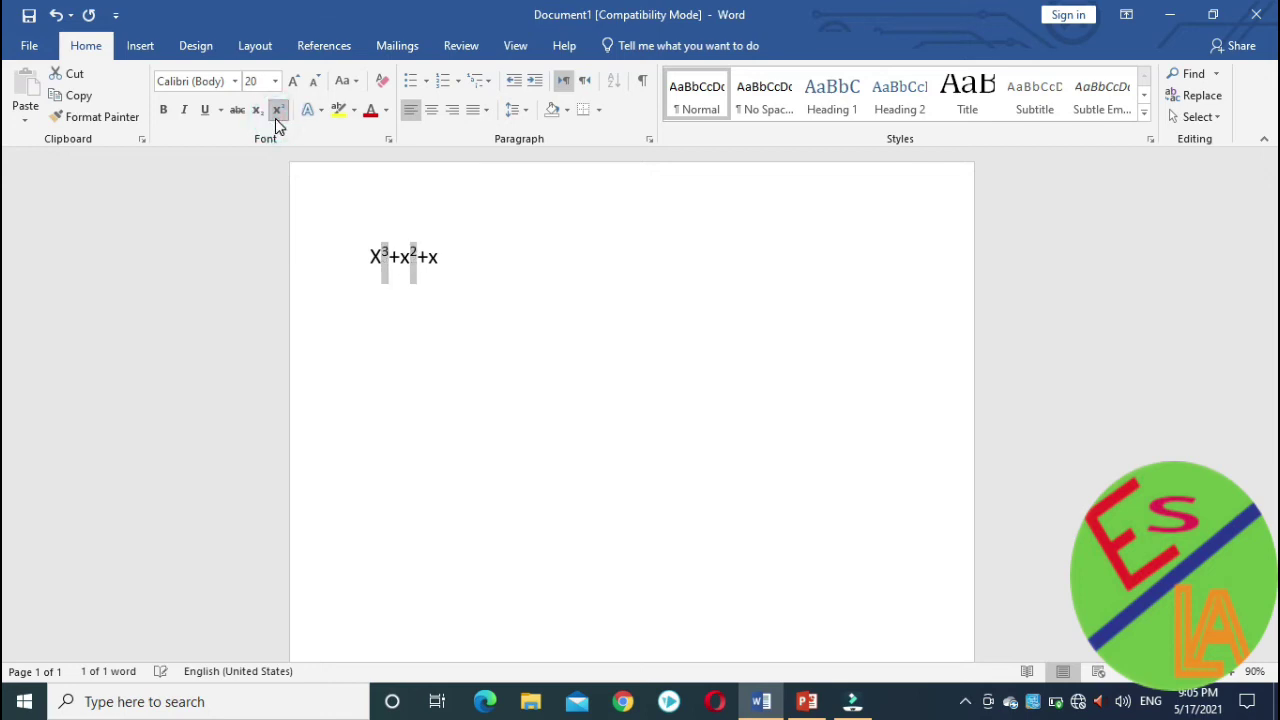
left_click(494, 281)
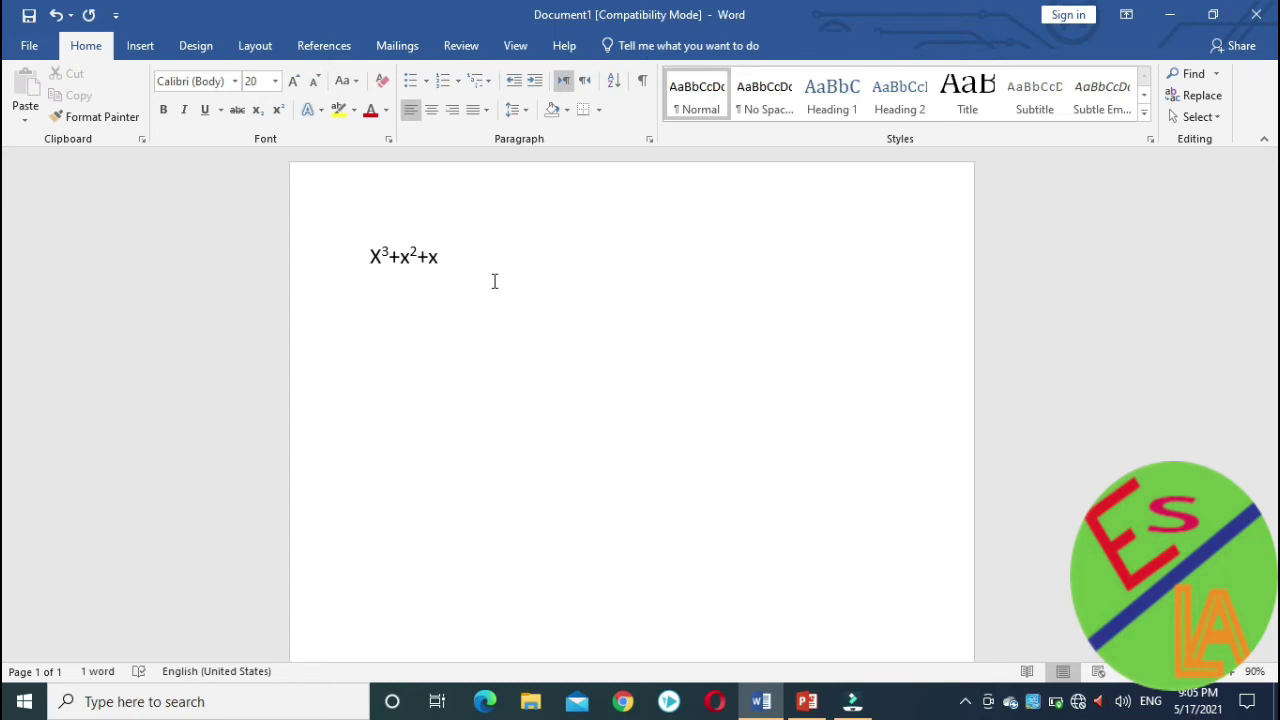
Add 'adidas' on a new line, superscripting its final s, then undo that superscript.
key("Return")
type("a")
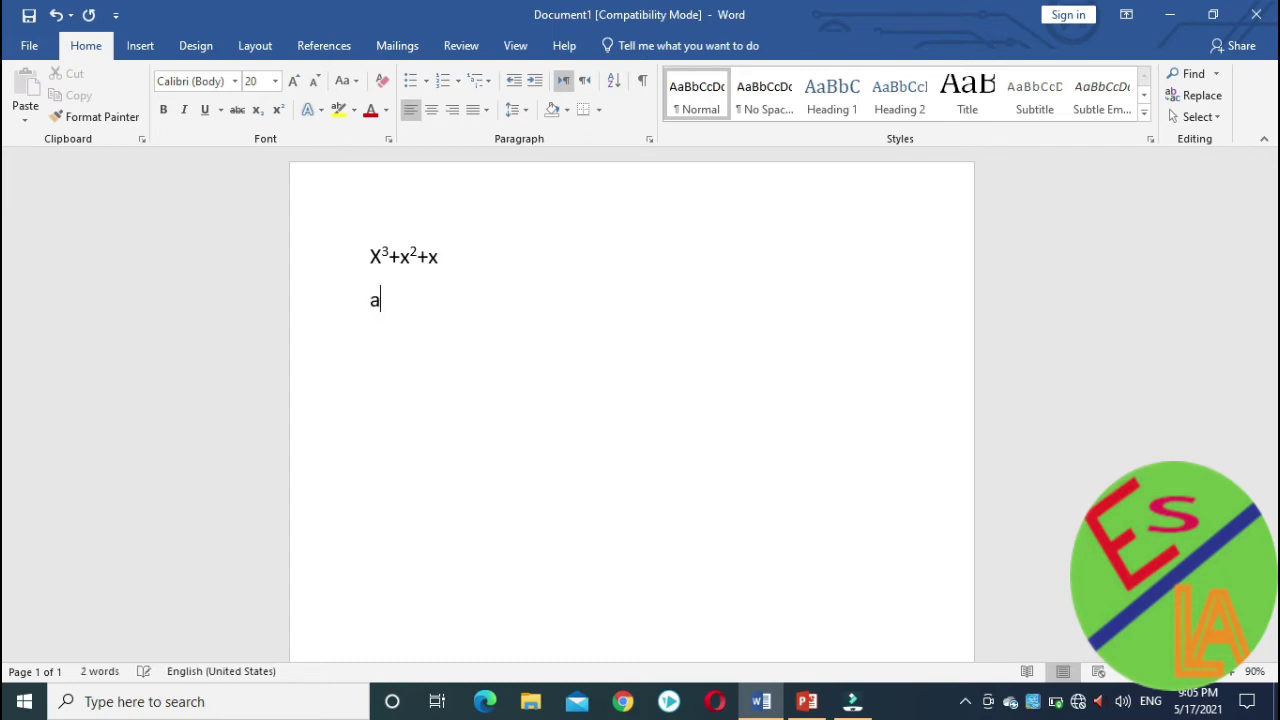
type("di")
type("das")
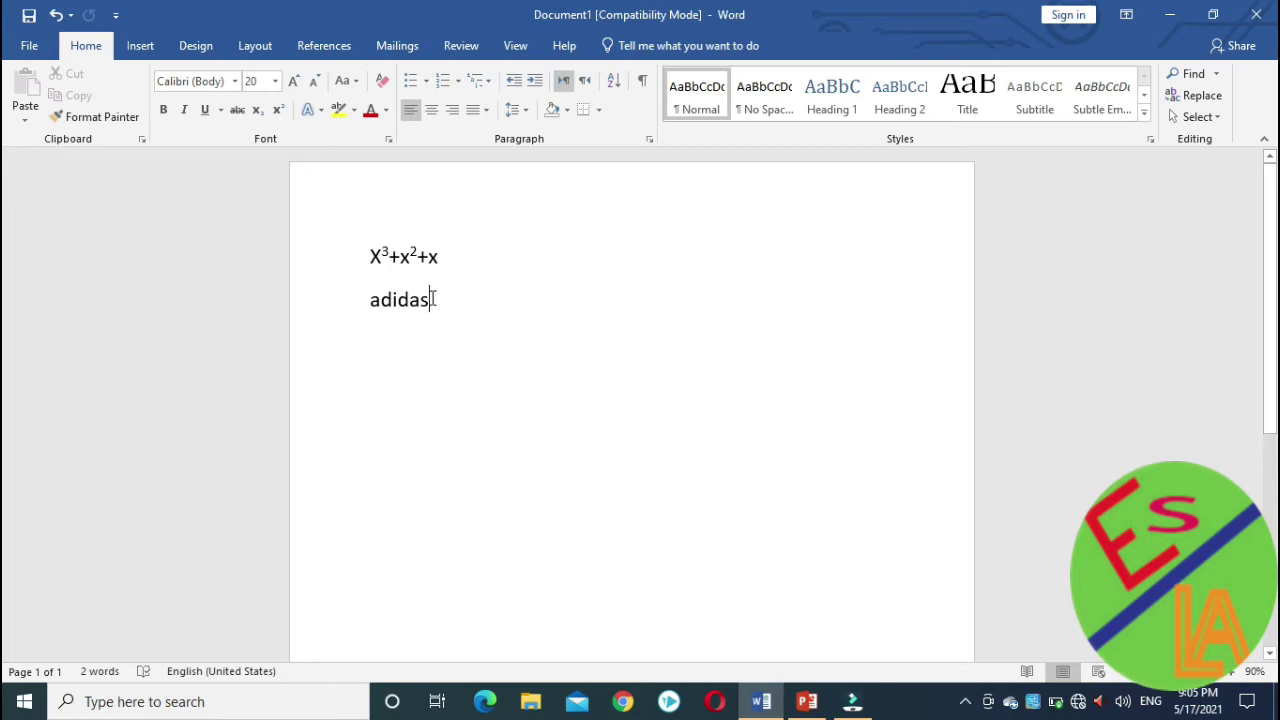
left_click_drag(430, 300, 424, 308)
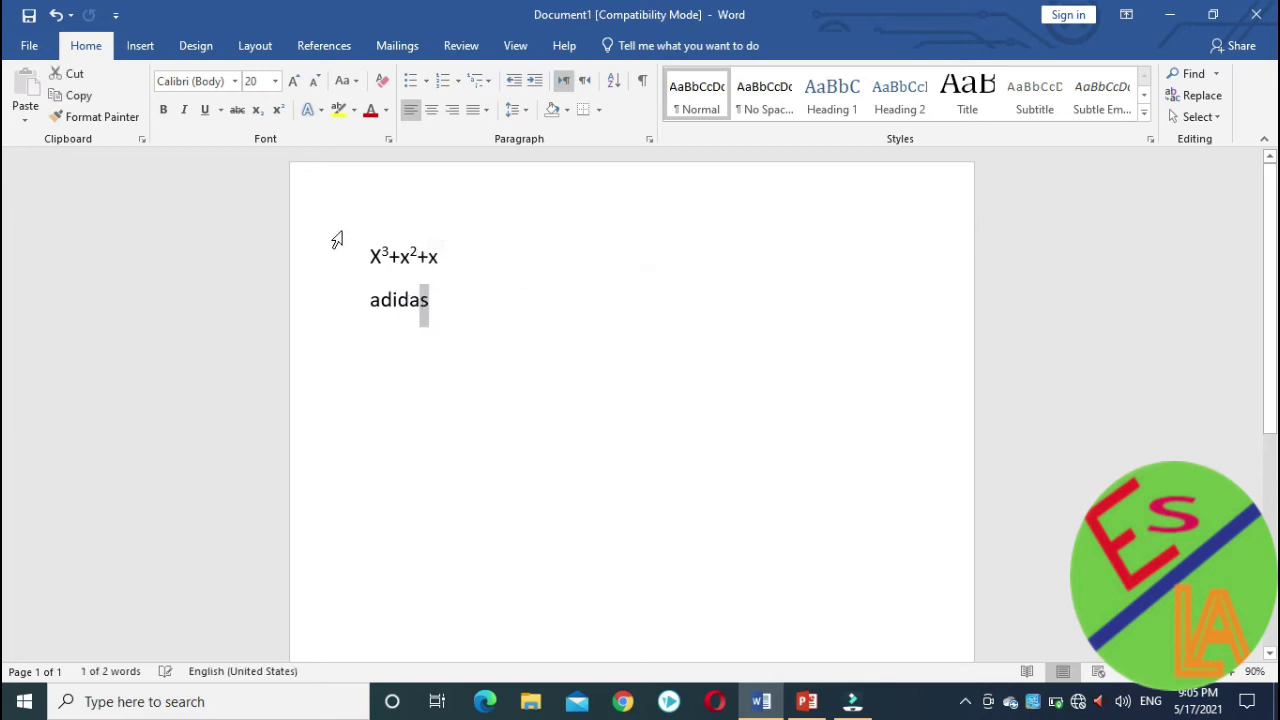
left_click(274, 117)
left_click(442, 290)
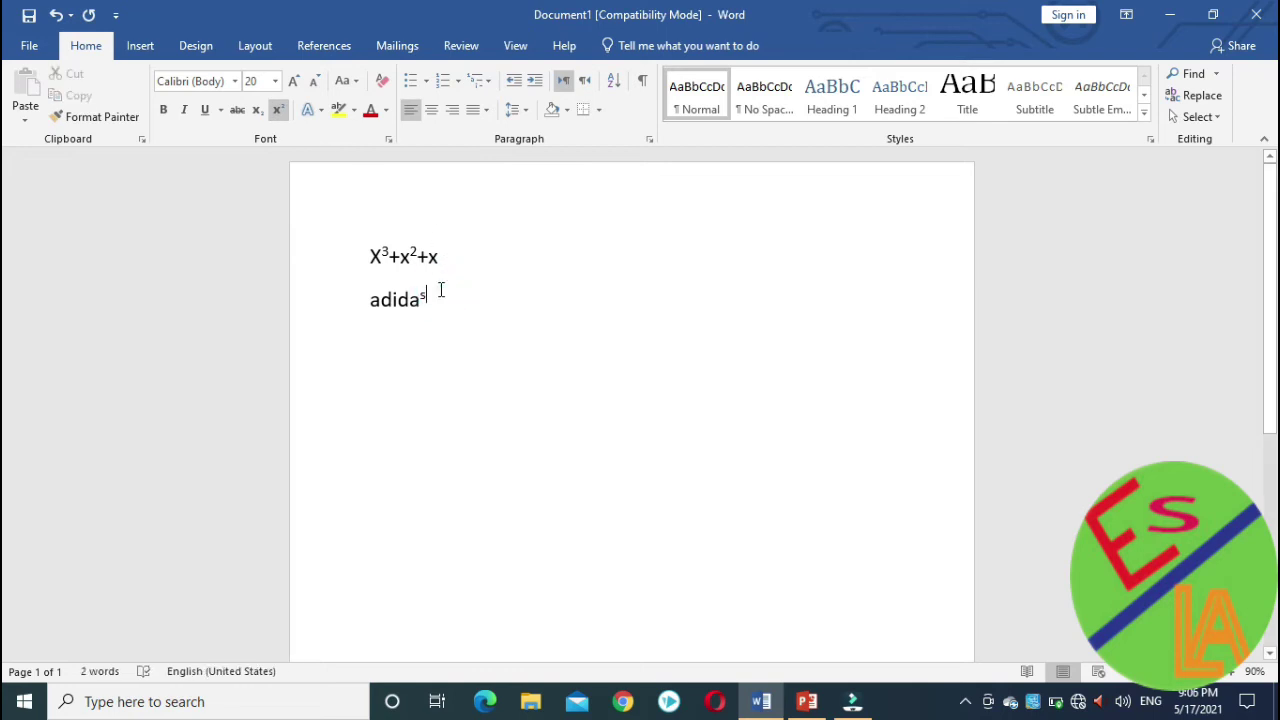
key("ctrl+z")
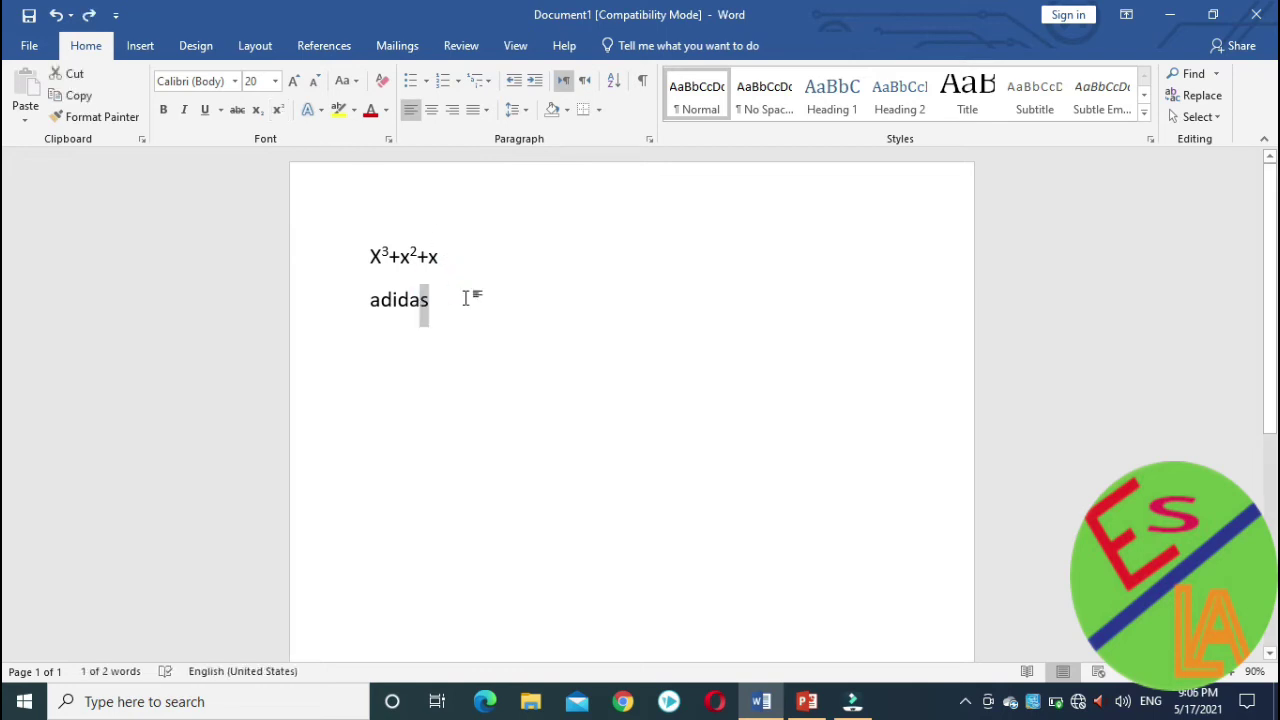
left_click(465, 297)
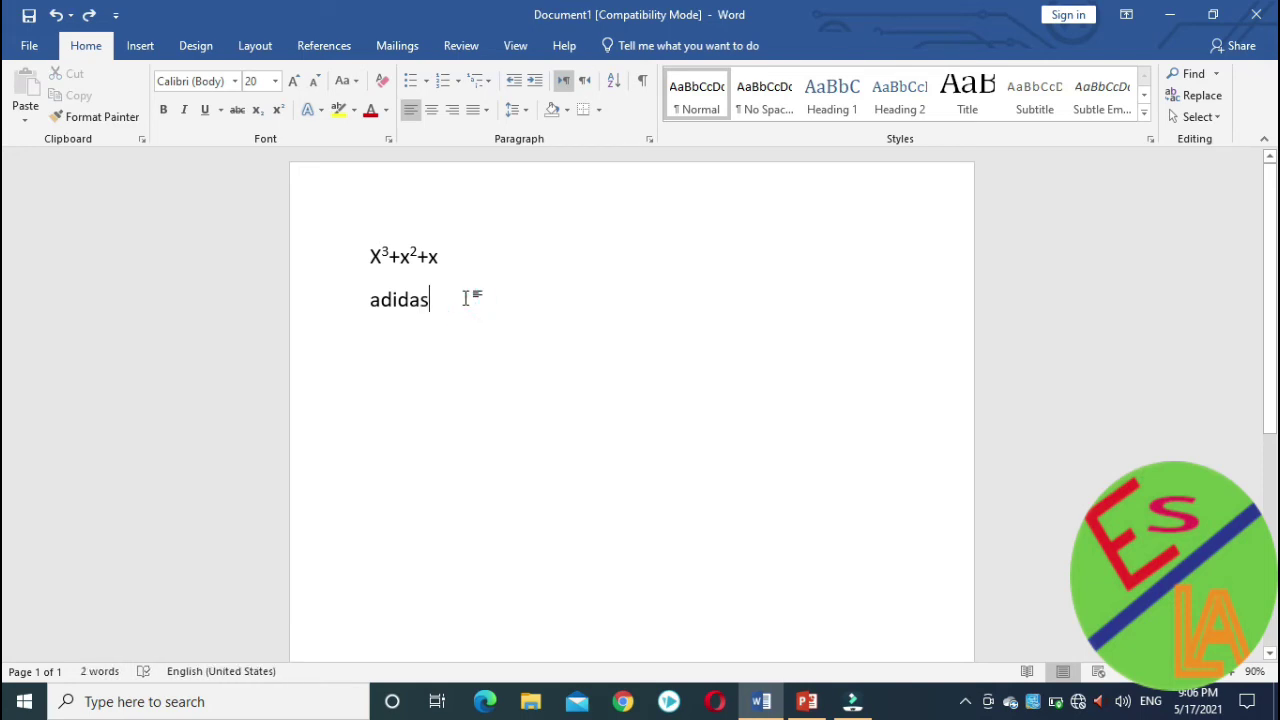
key("alt+Tab")
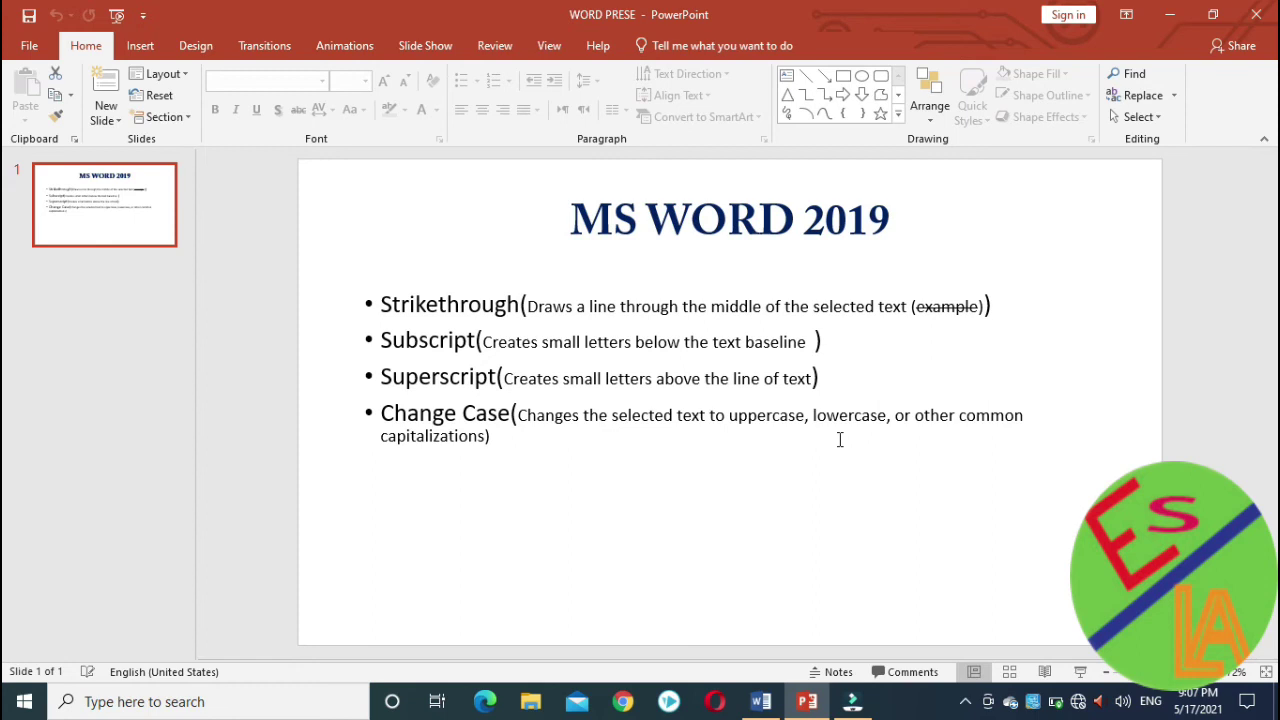
Return to the Word document holding 'He is my good friend.'.
left_click(761, 701)
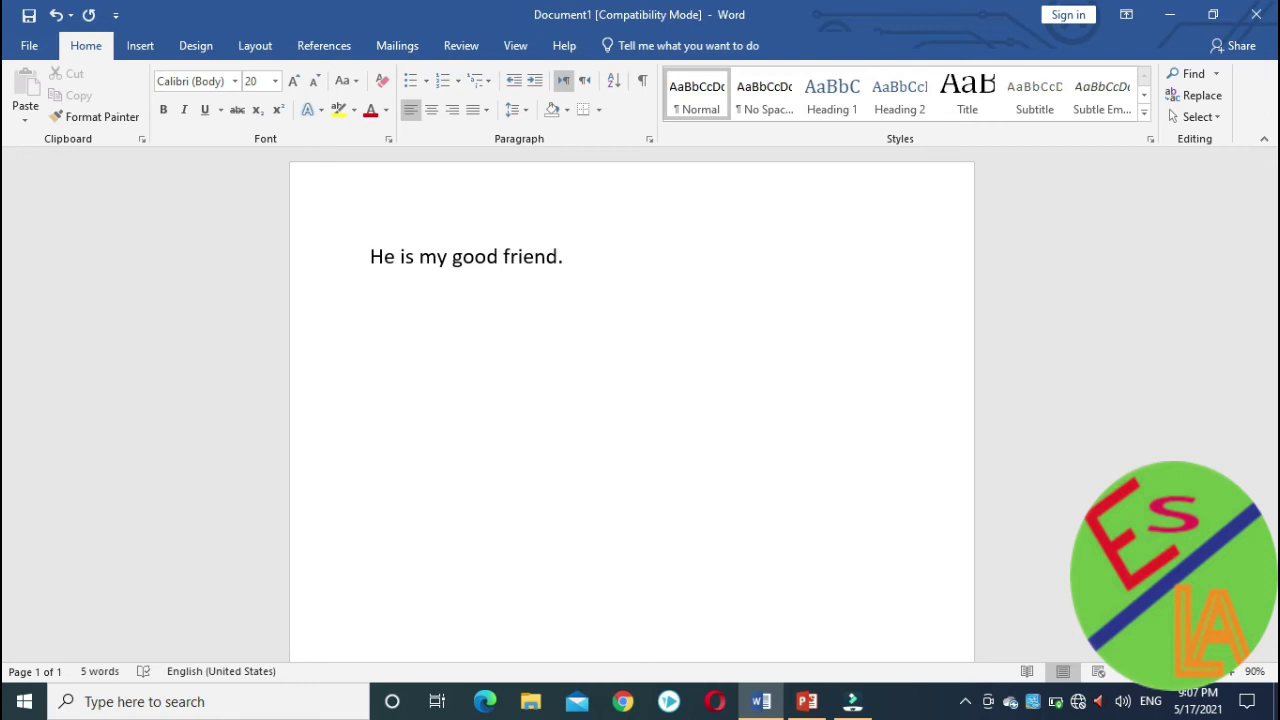
Apply Sentence case to 'He is my good friend.', then convert it to lowercase.
left_click(370, 255)
left_click_drag(370, 255, 565, 277)
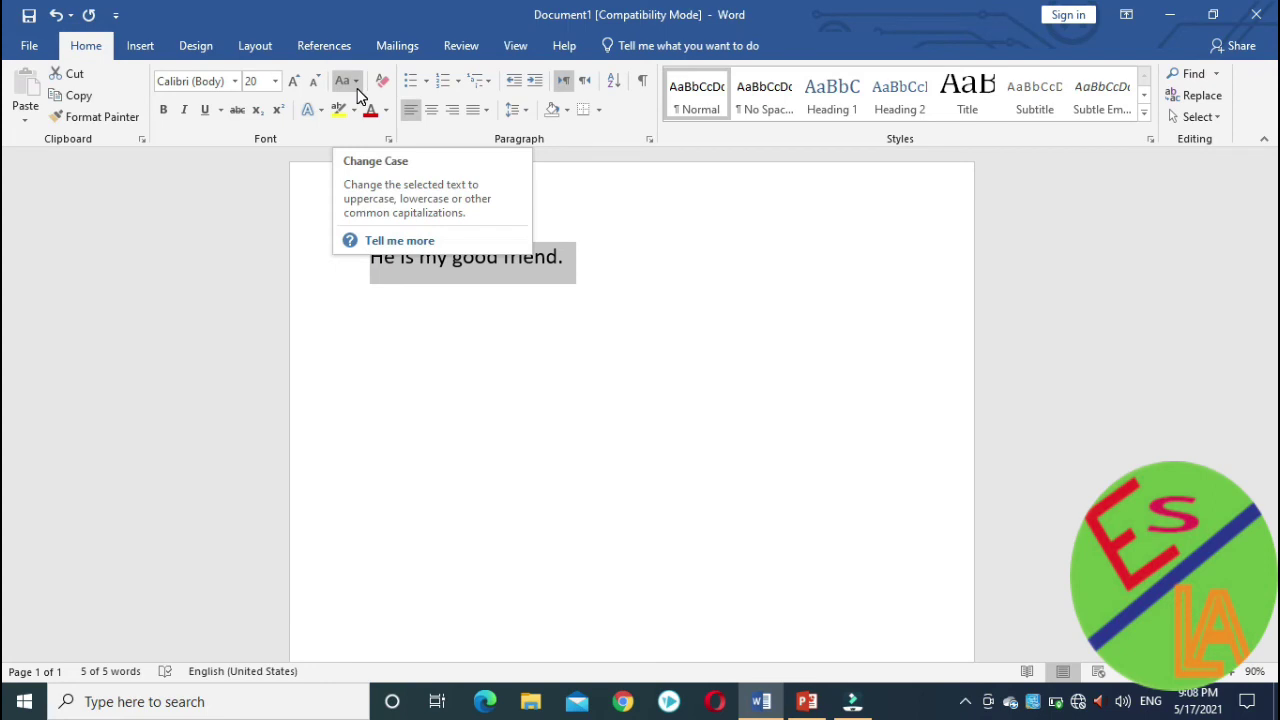
left_click(355, 81)
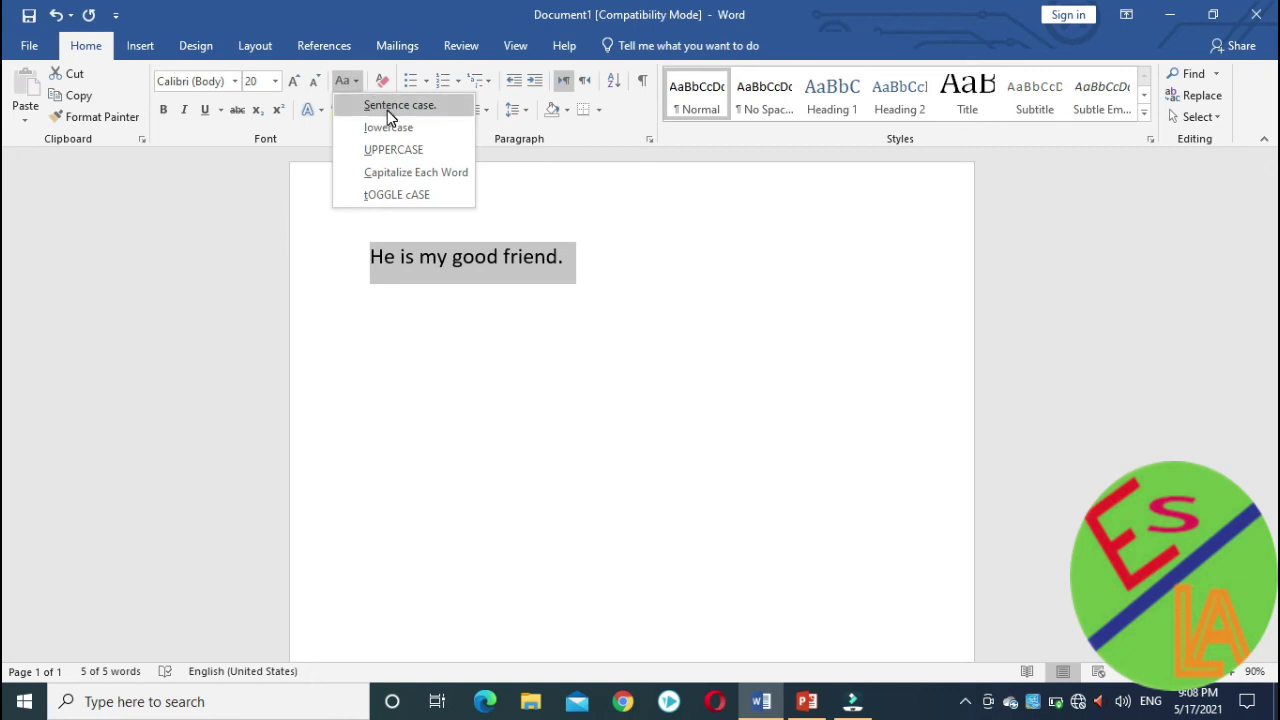
left_click(387, 110)
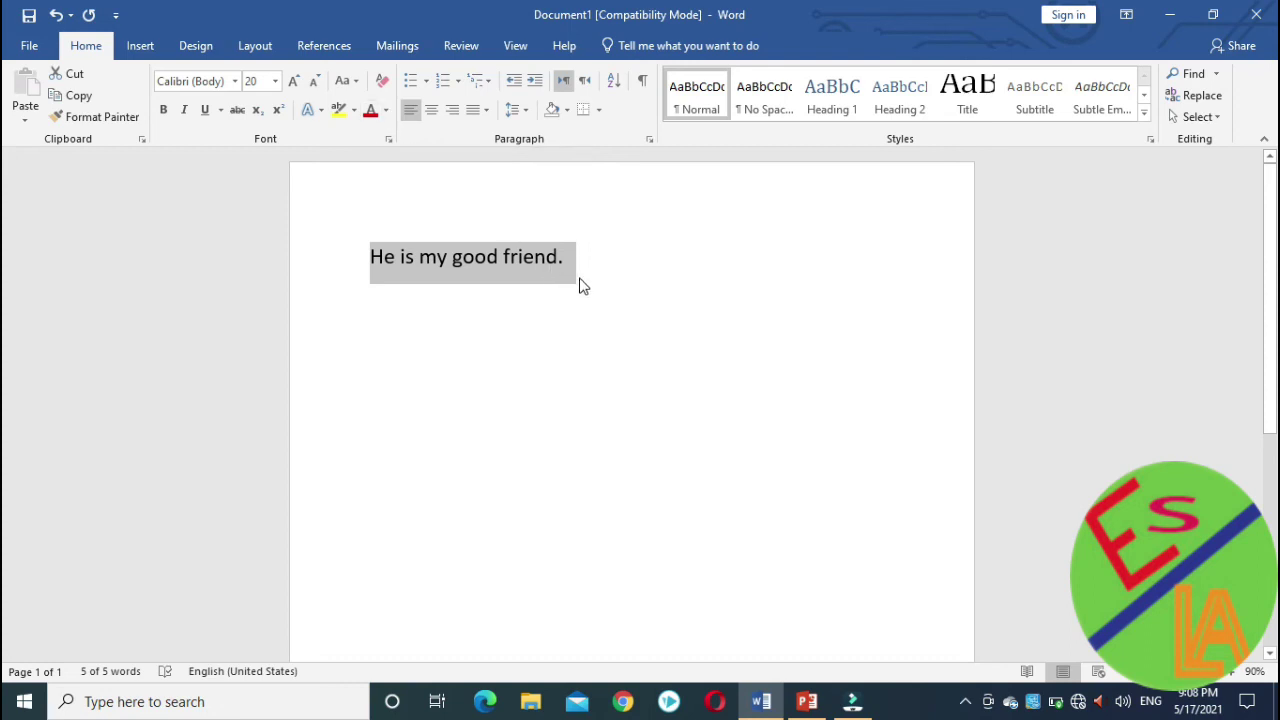
left_click(350, 86)
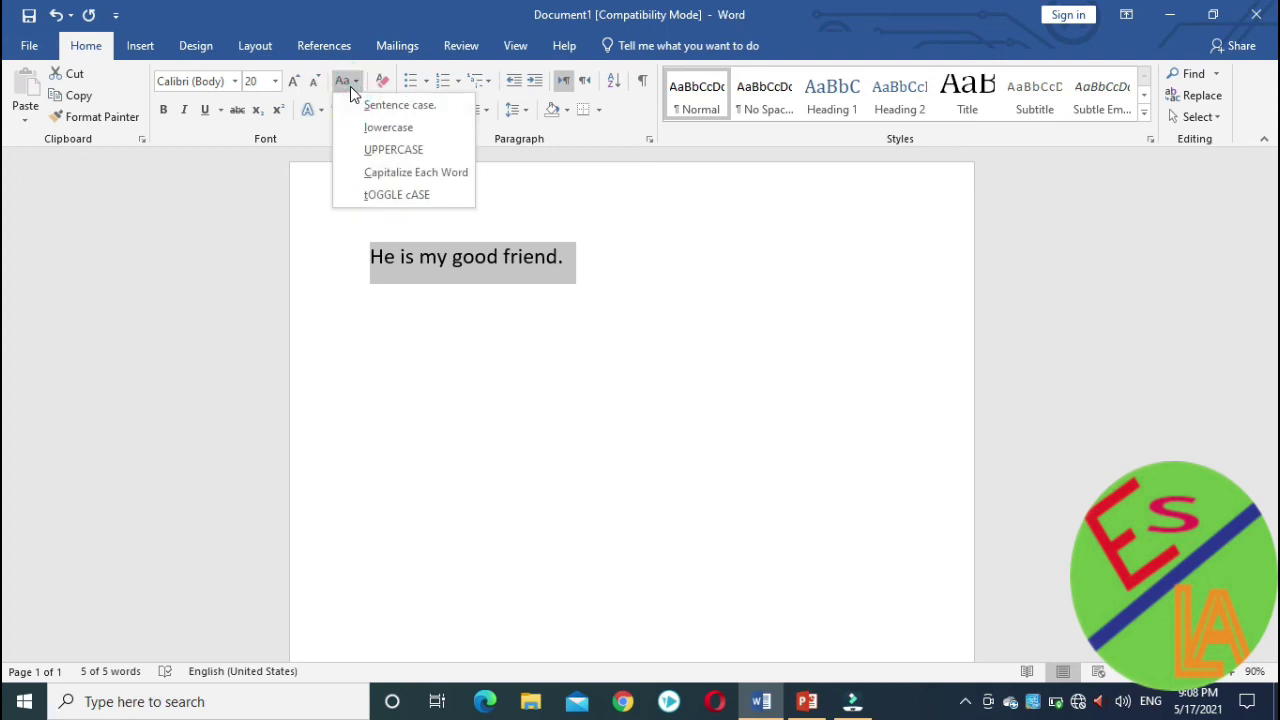
left_click(394, 129)
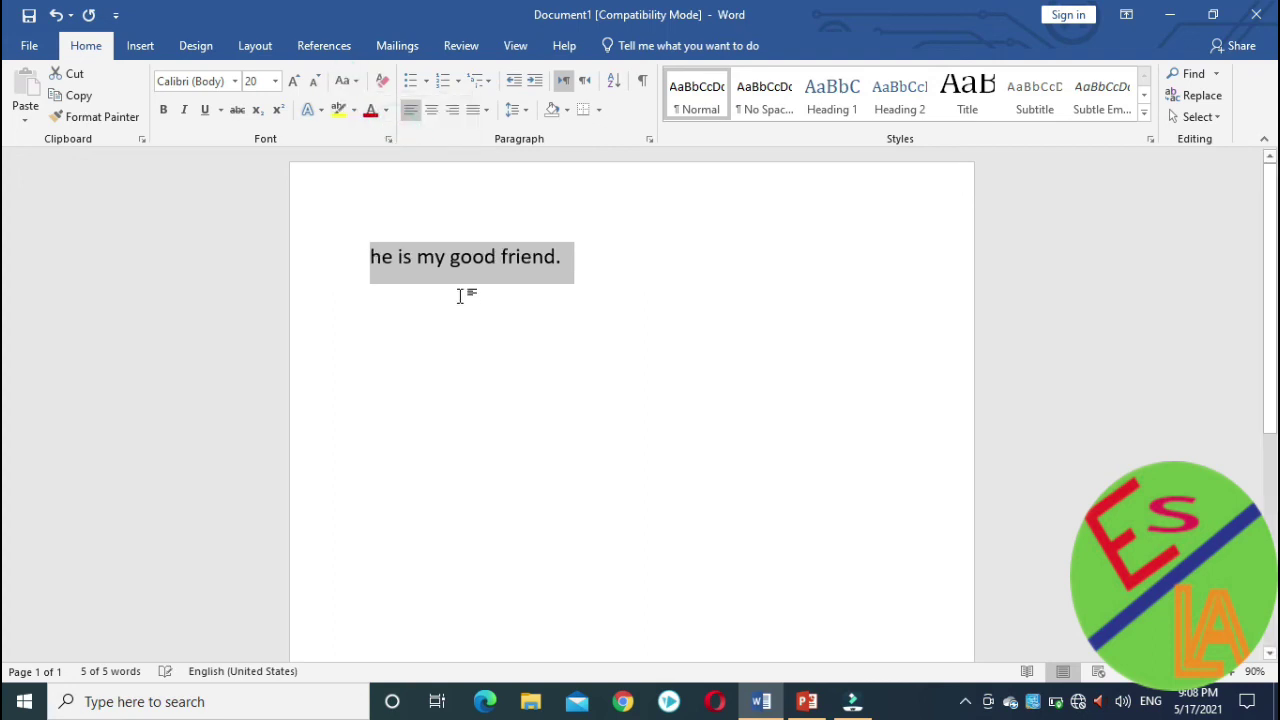
left_click(616, 255)
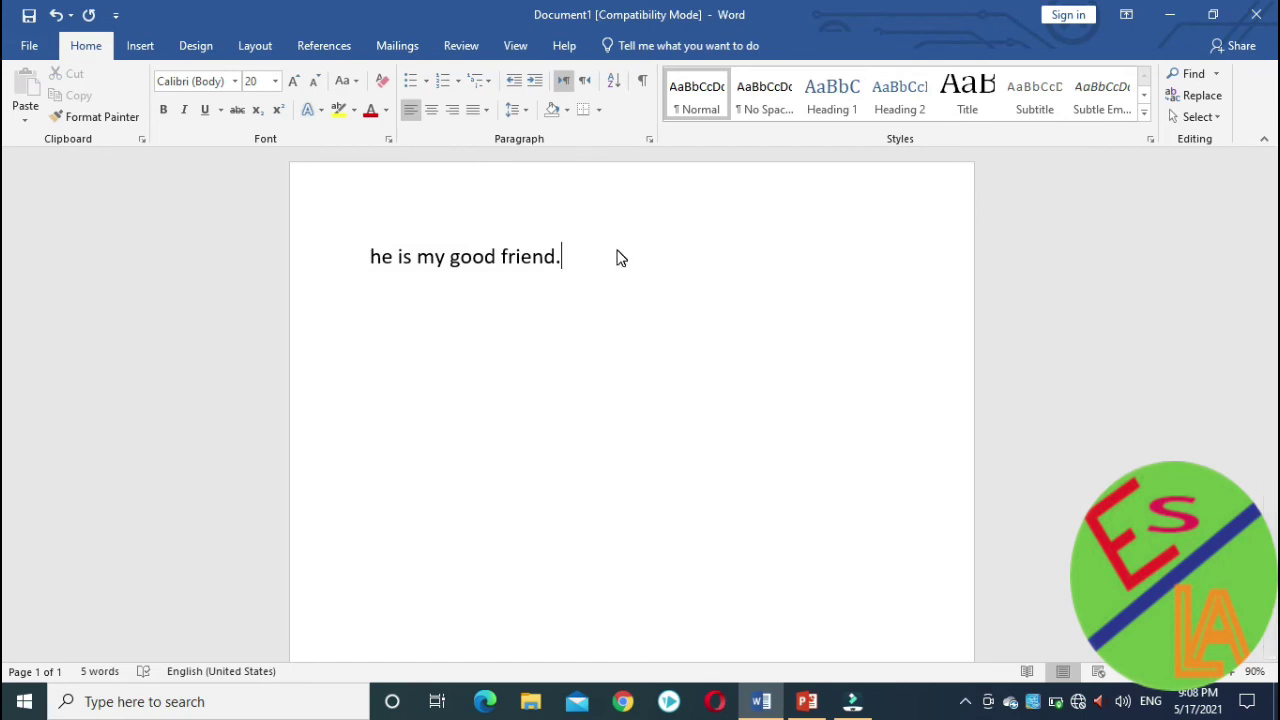
Convert 'he is my good friend.' to UPPERCASE.
left_click(369, 256)
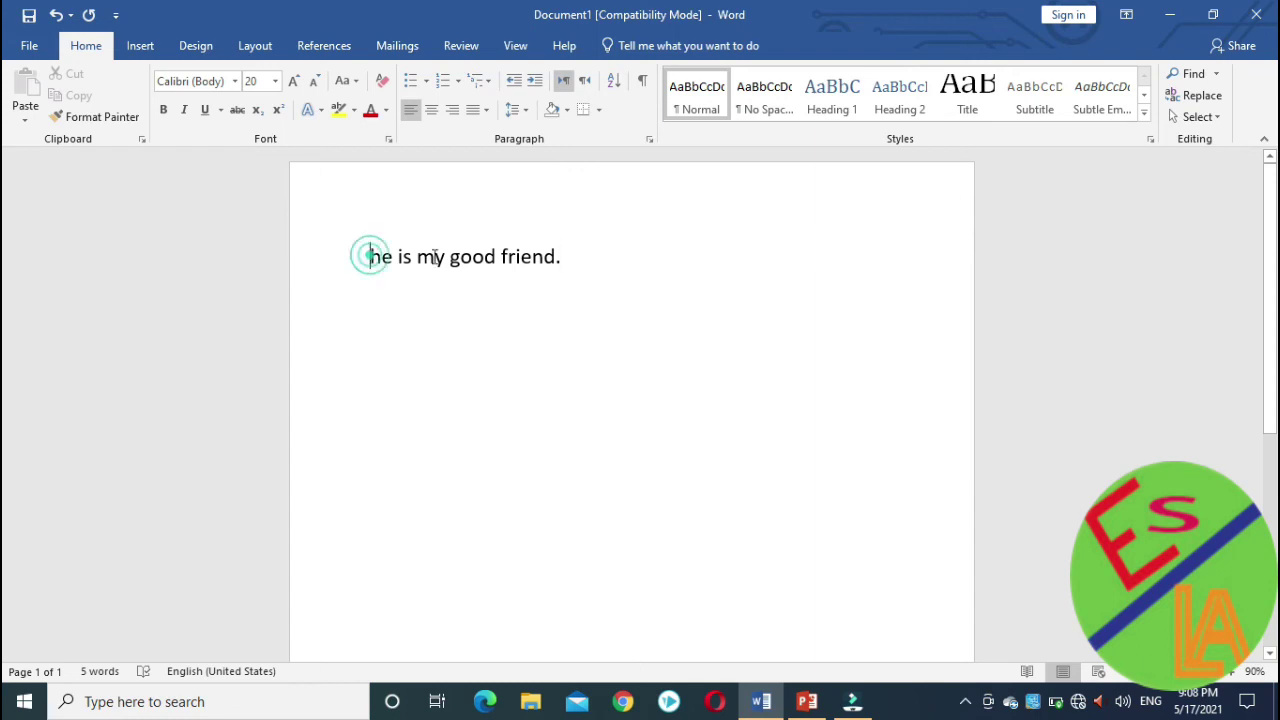
left_click_drag(434, 257, 548, 262)
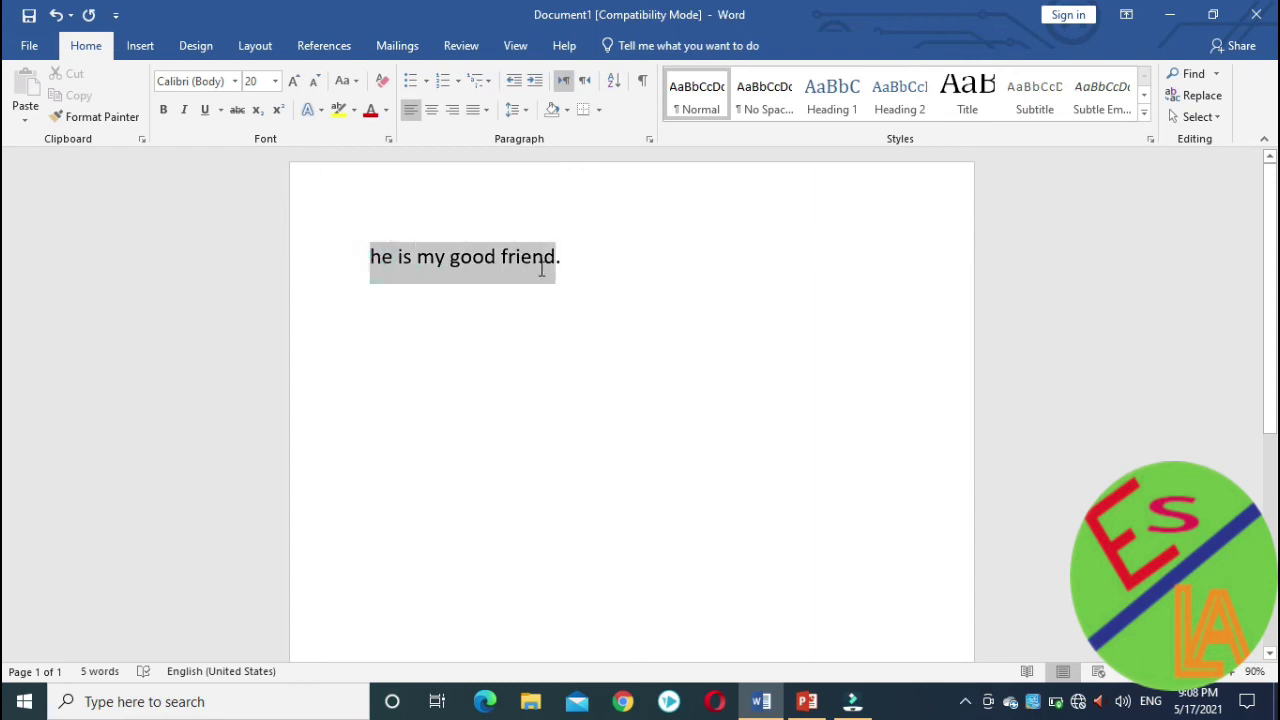
left_click(350, 86)
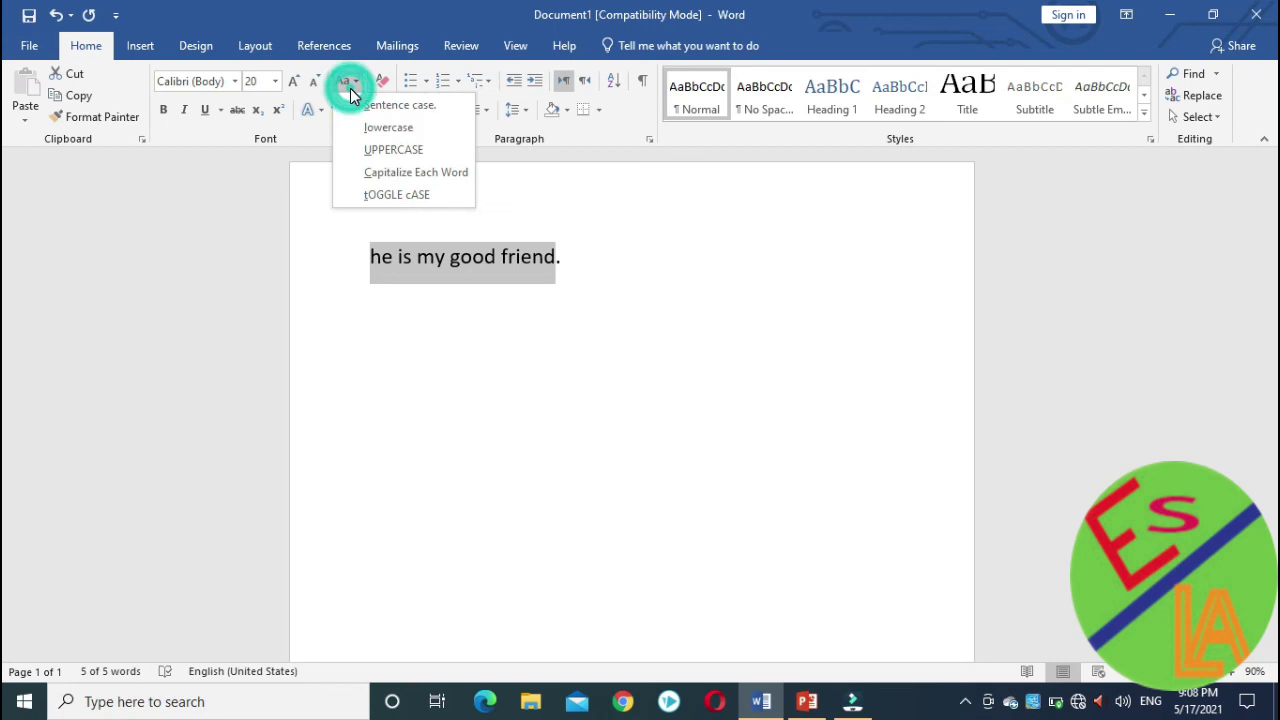
left_click(413, 151)
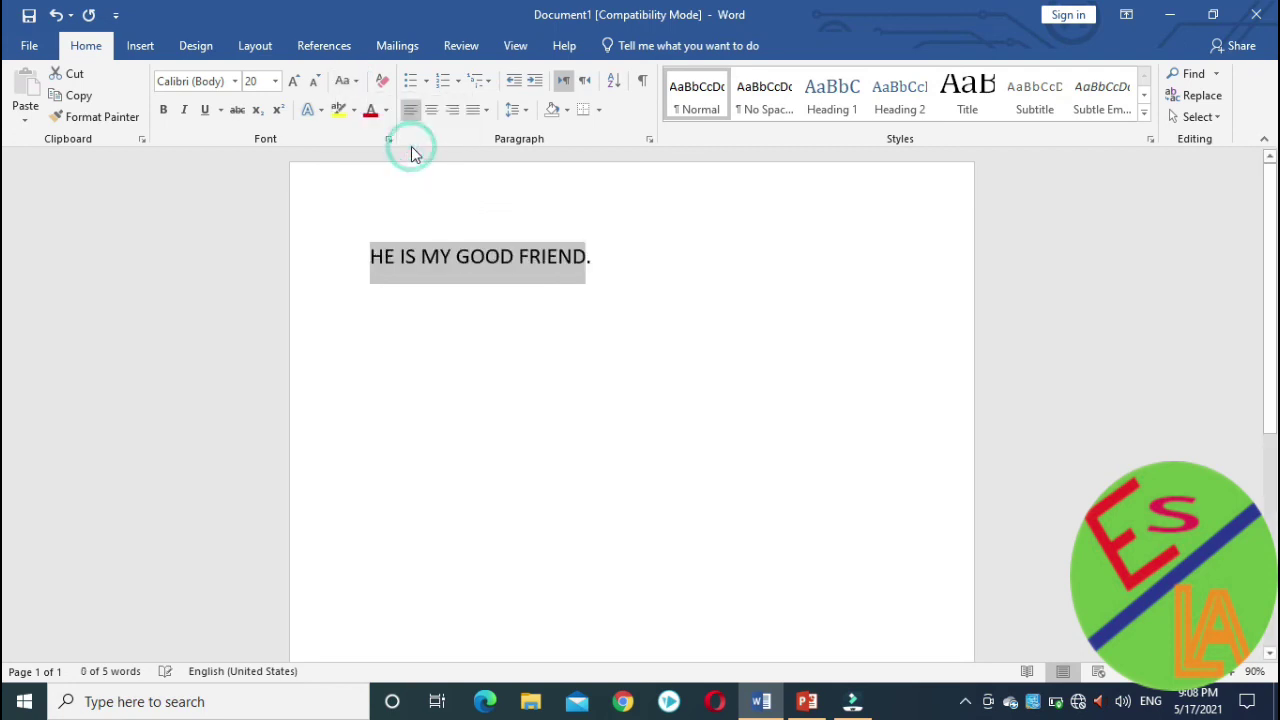
left_click(605, 257)
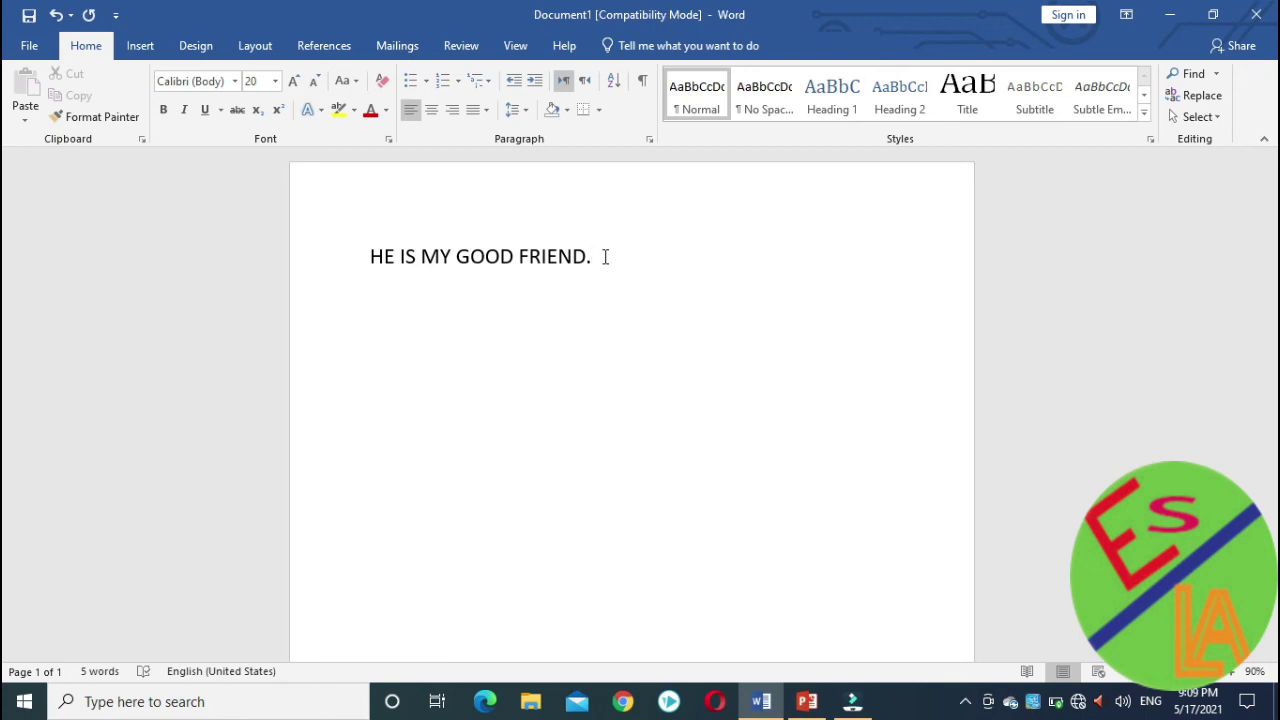
Apply Capitalize Each Word to the sentence, giving 'He Is My Good Friend.'.
left_click_drag(605, 257, 357, 234)
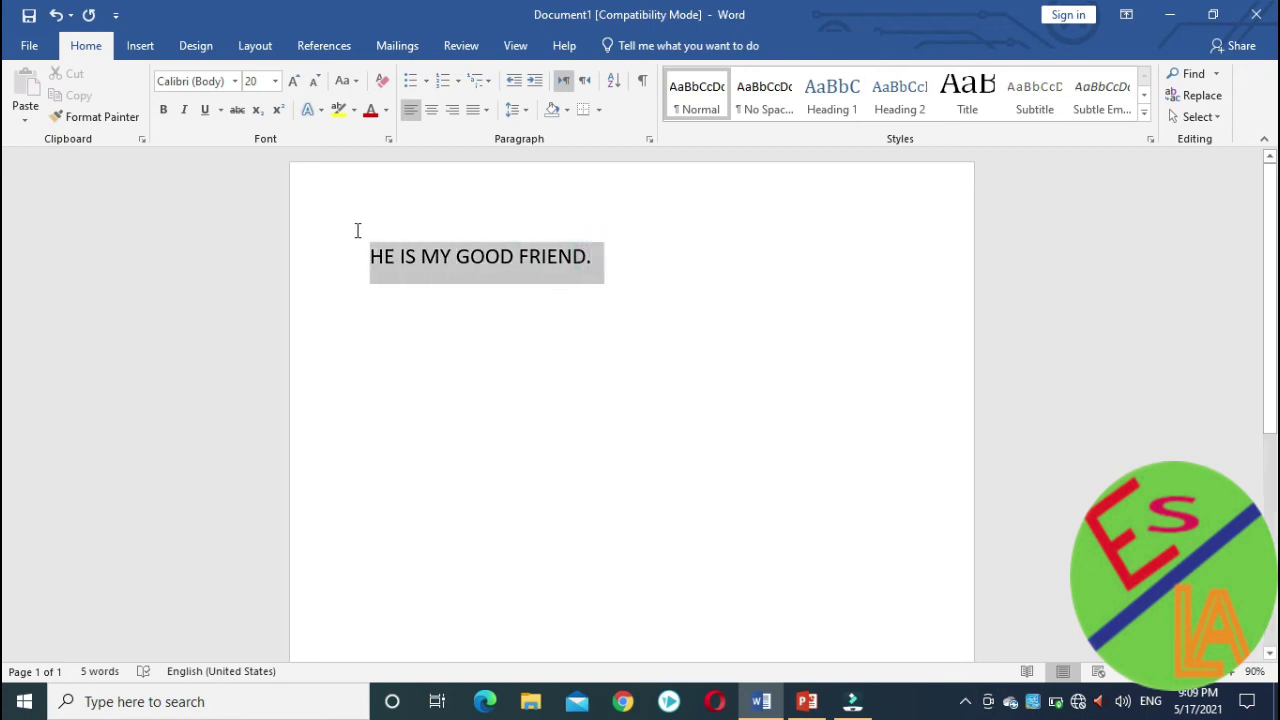
left_click(355, 80)
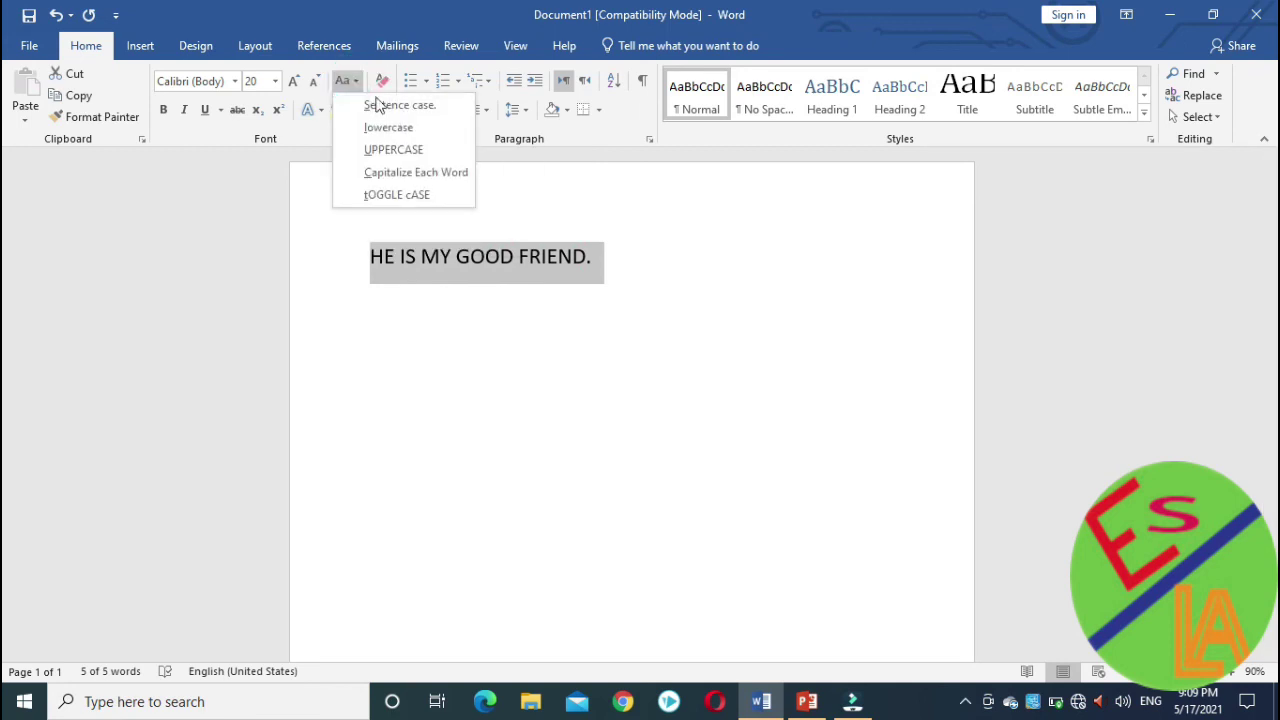
left_click(415, 173)
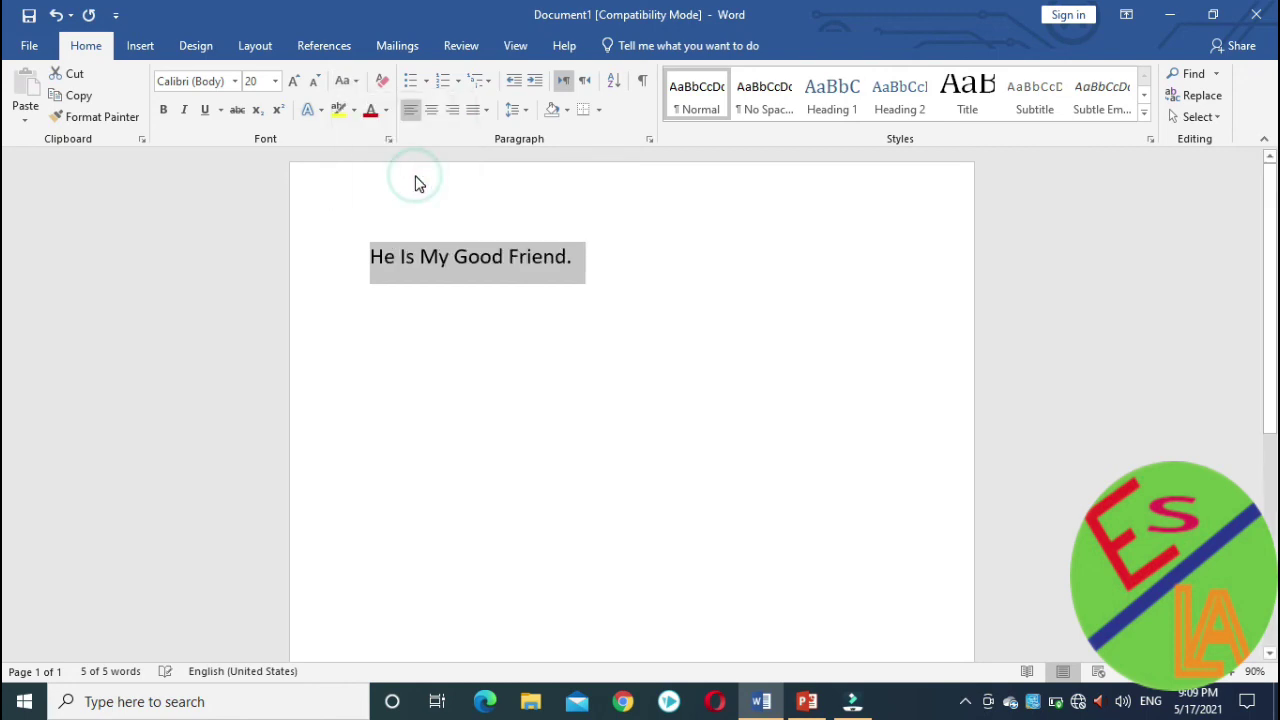
left_click(610, 275)
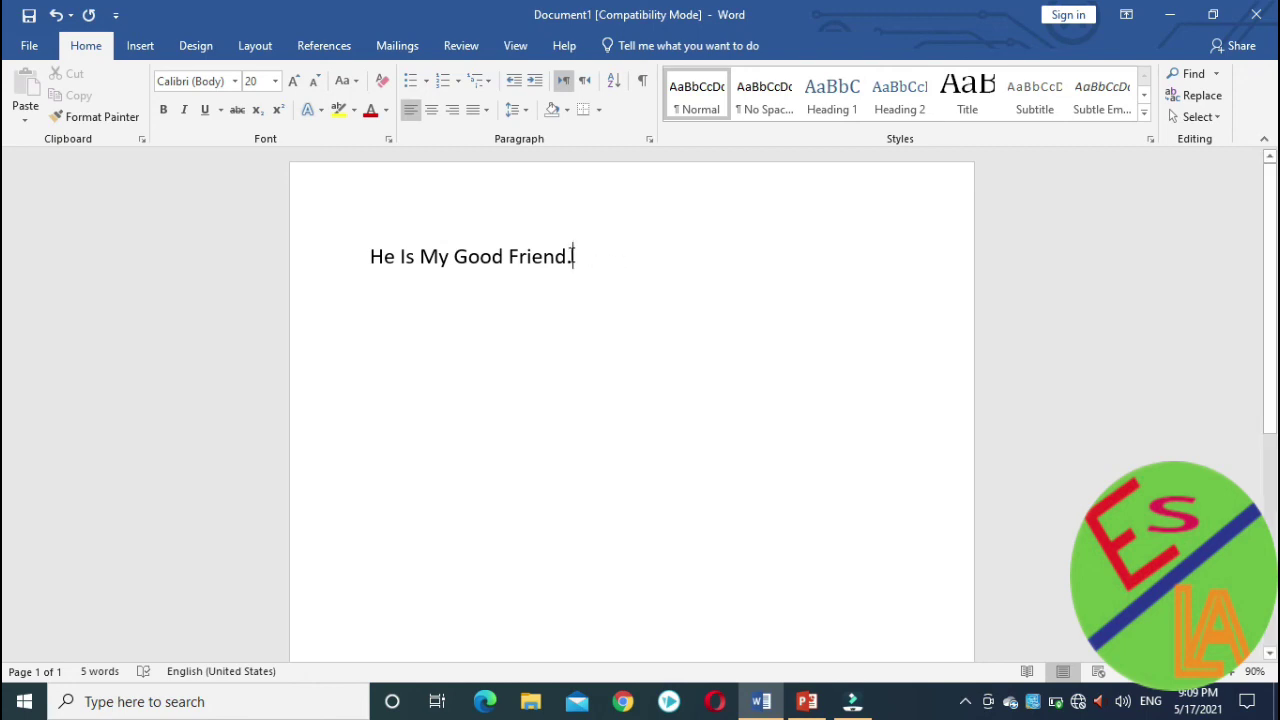
Apply tOGGLE cASE to the sentence, undo it, and apply it again.
left_click_drag(573, 256, 372, 255)
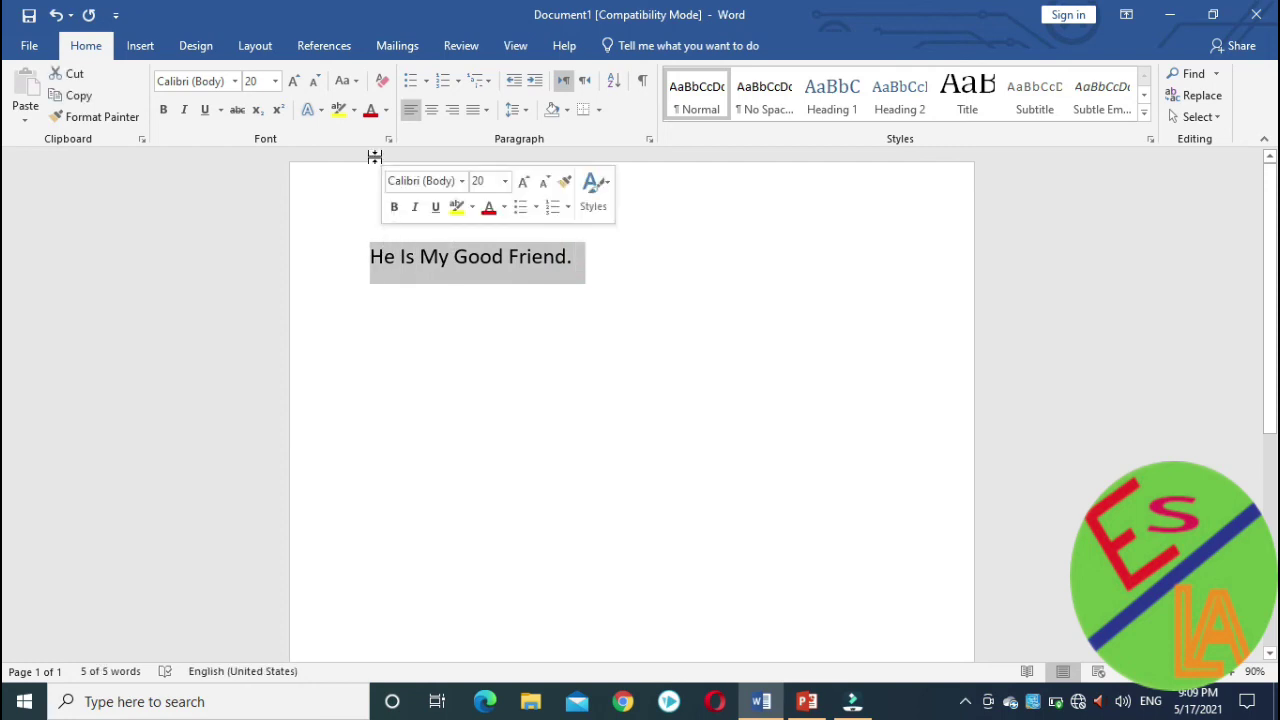
left_click(347, 80)
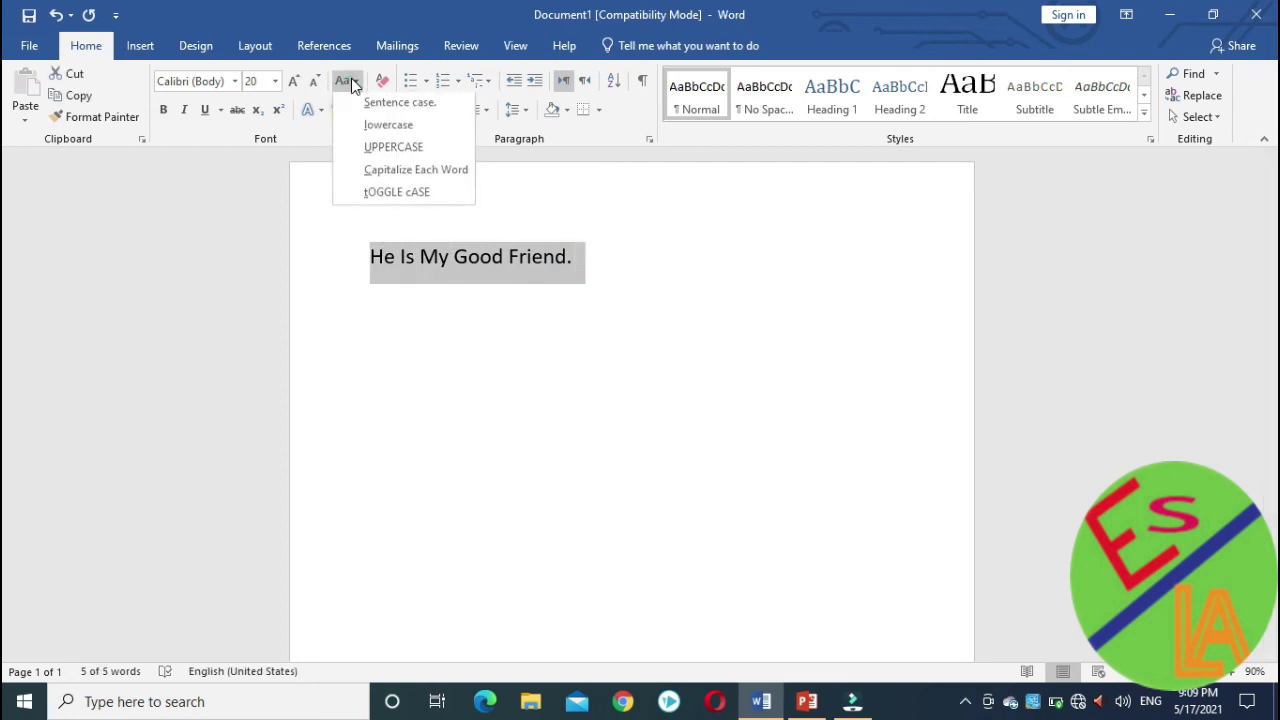
left_click(398, 194)
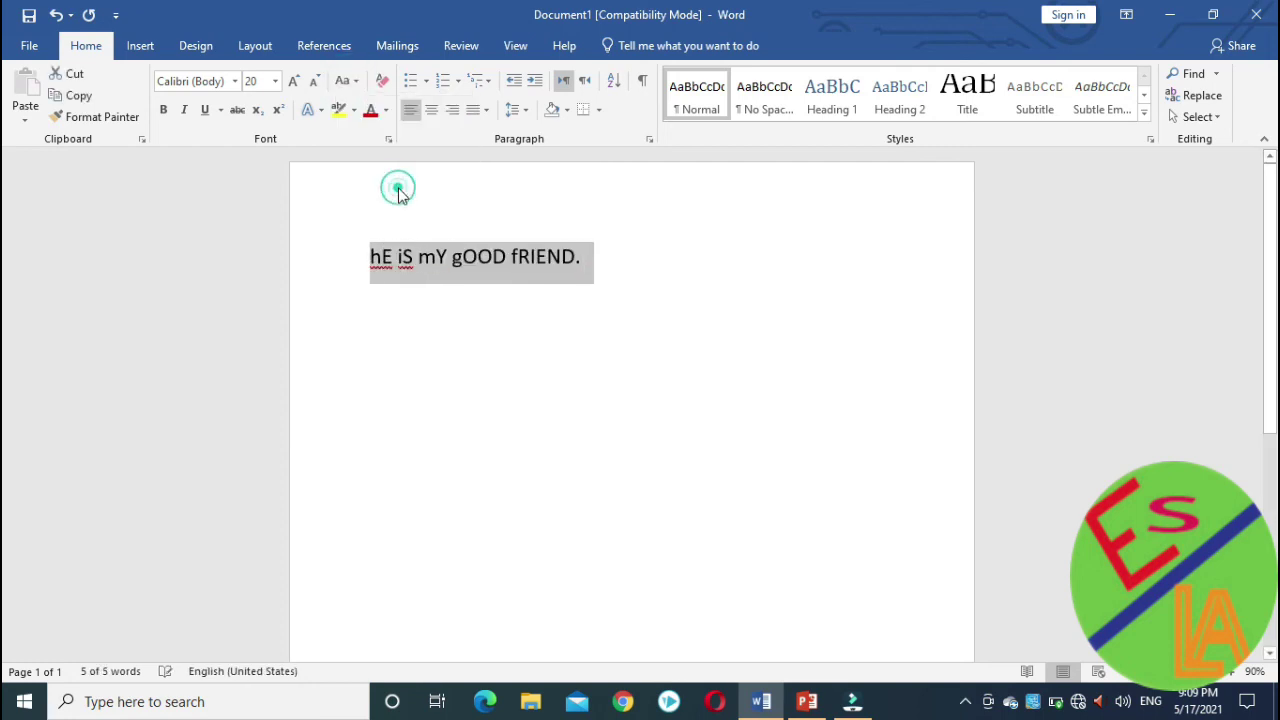
left_click(476, 286)
key("ctrl+z")
left_click(616, 280)
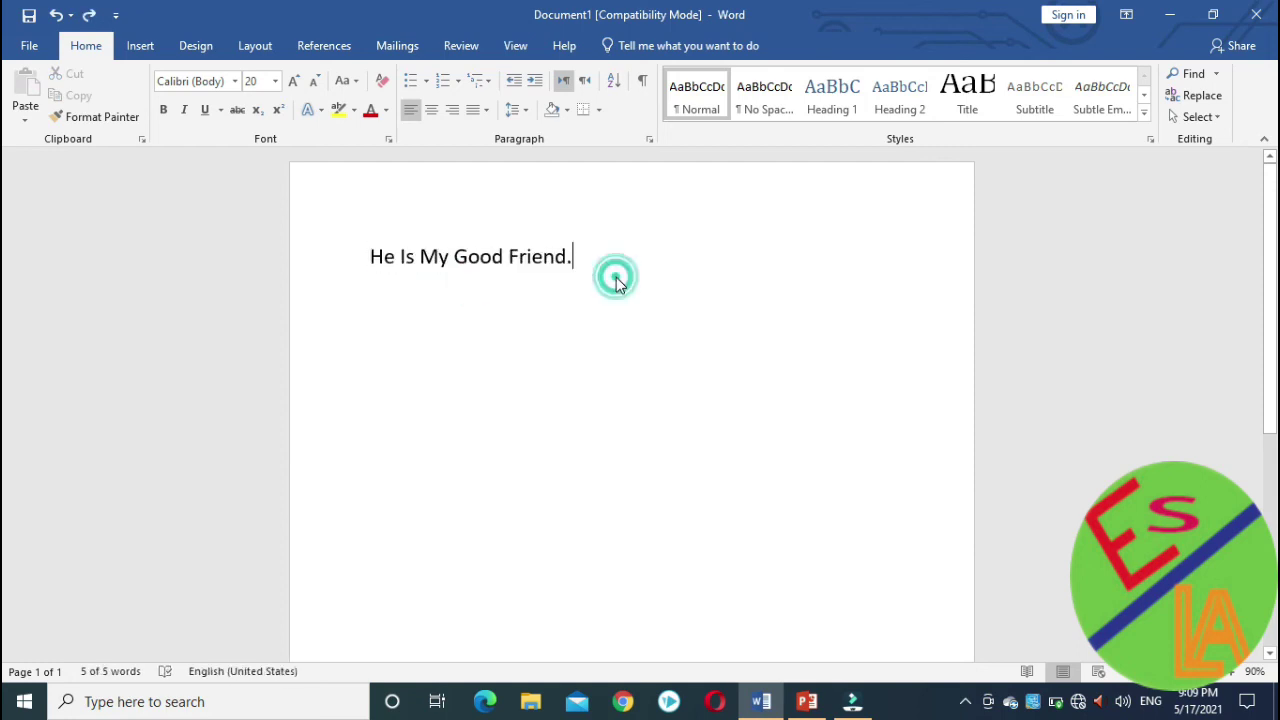
left_click_drag(573, 257, 351, 218)
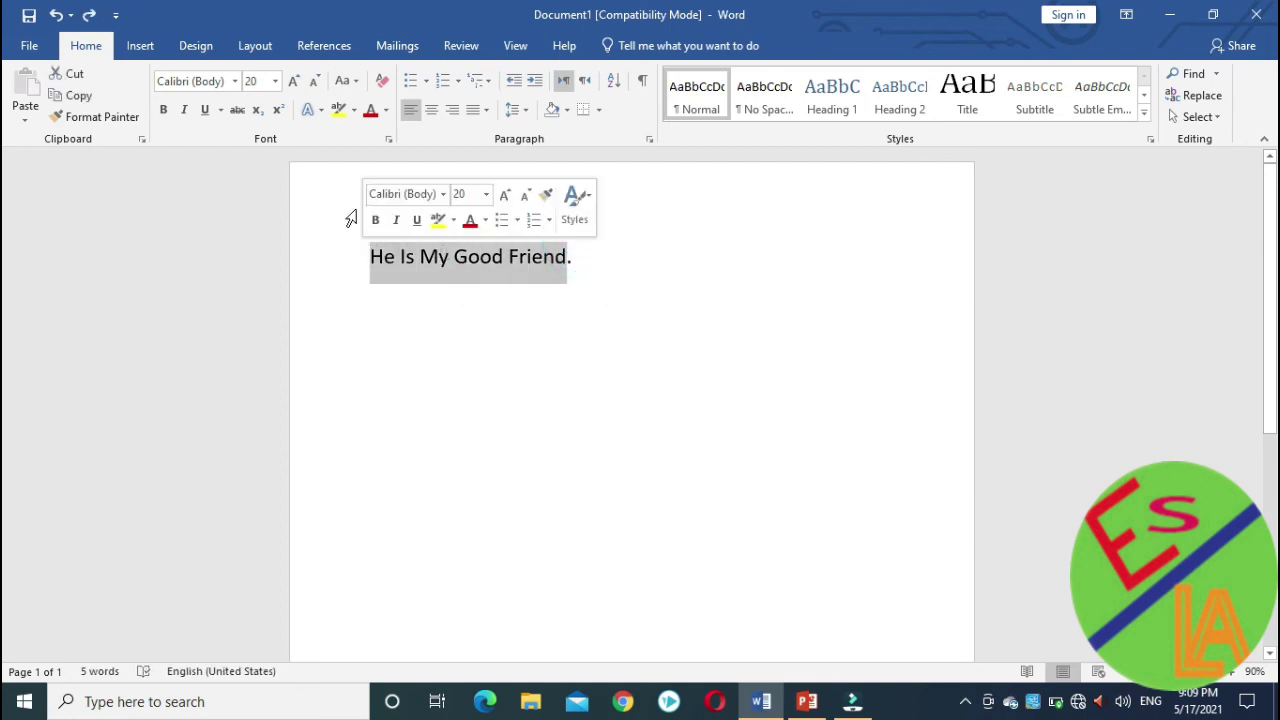
left_click(343, 81)
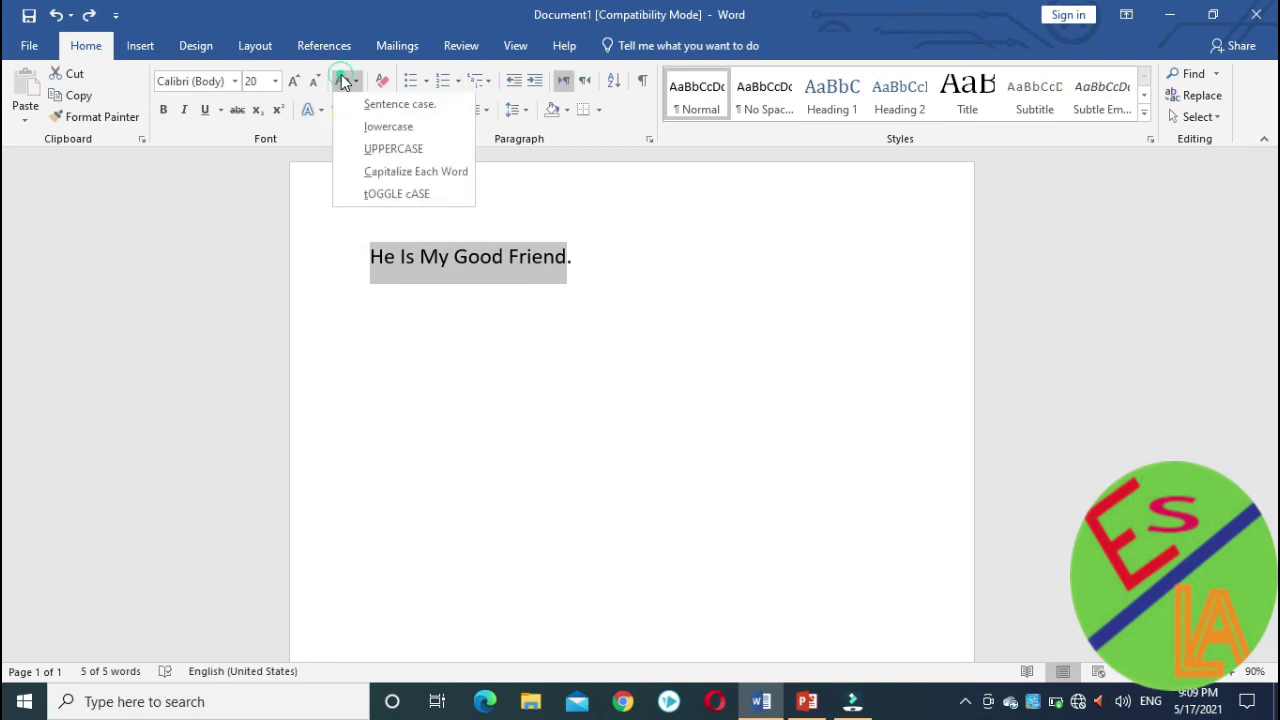
left_click(392, 196)
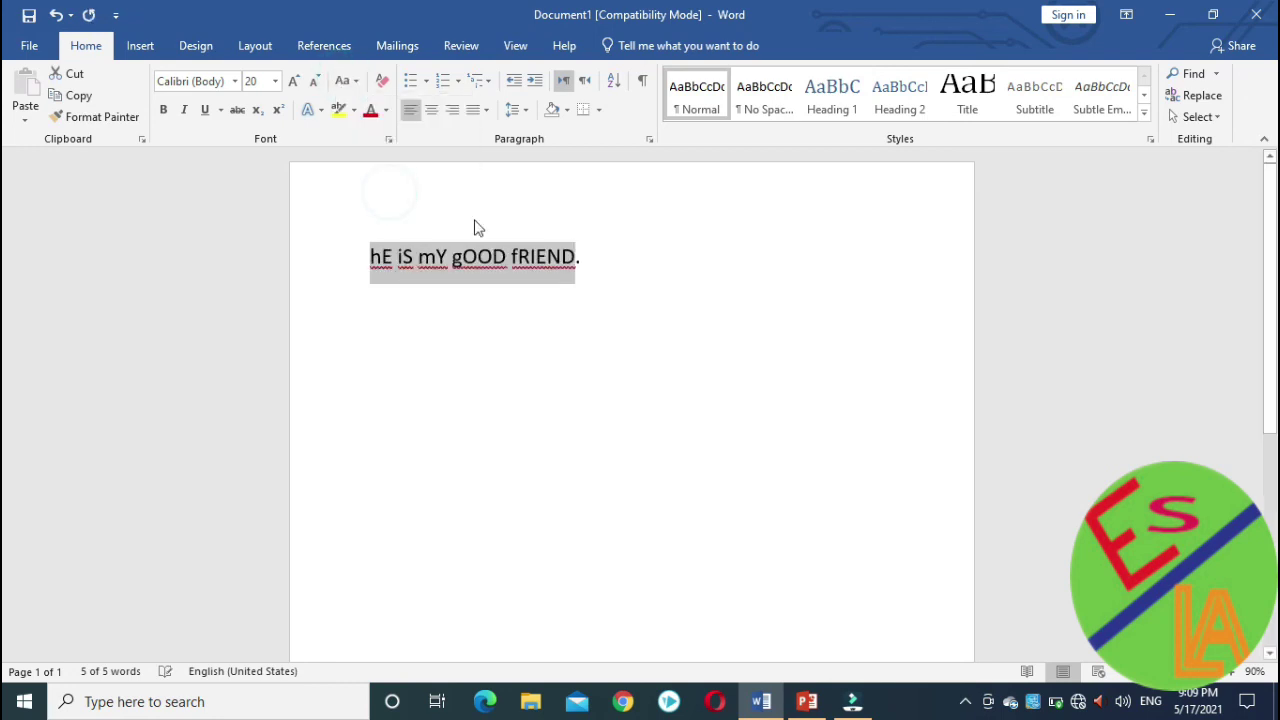
left_click(616, 276)
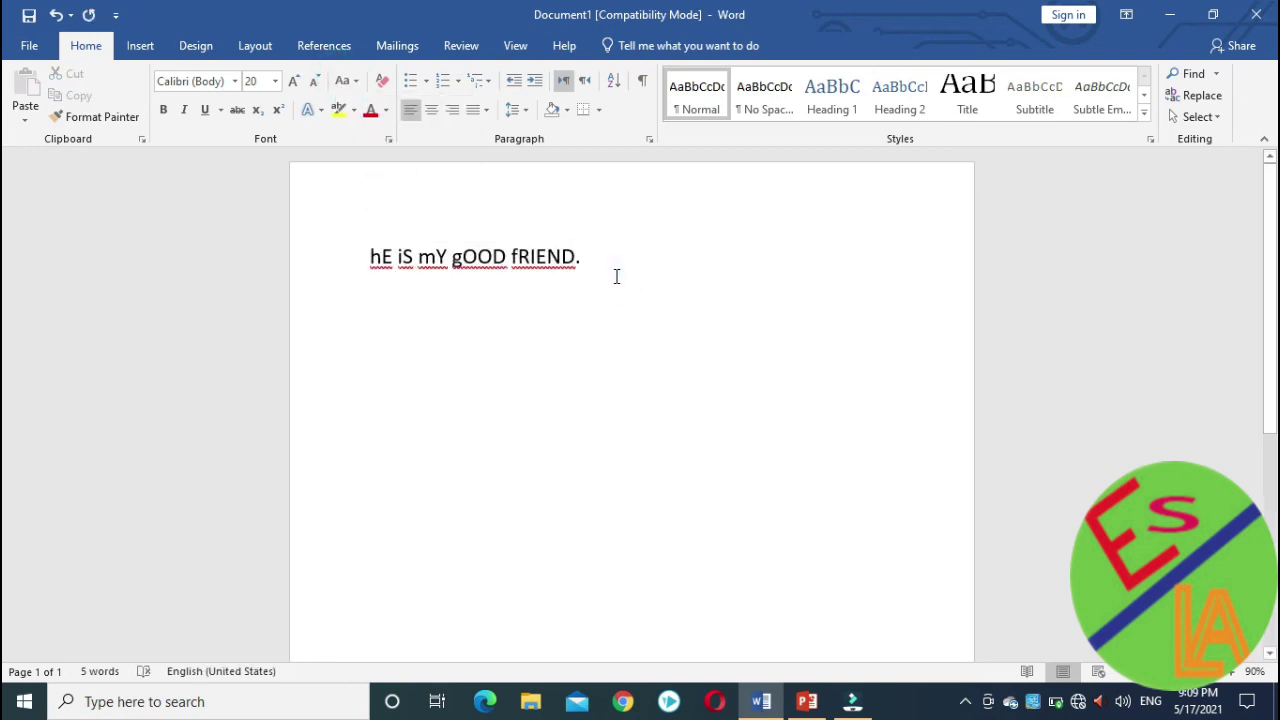